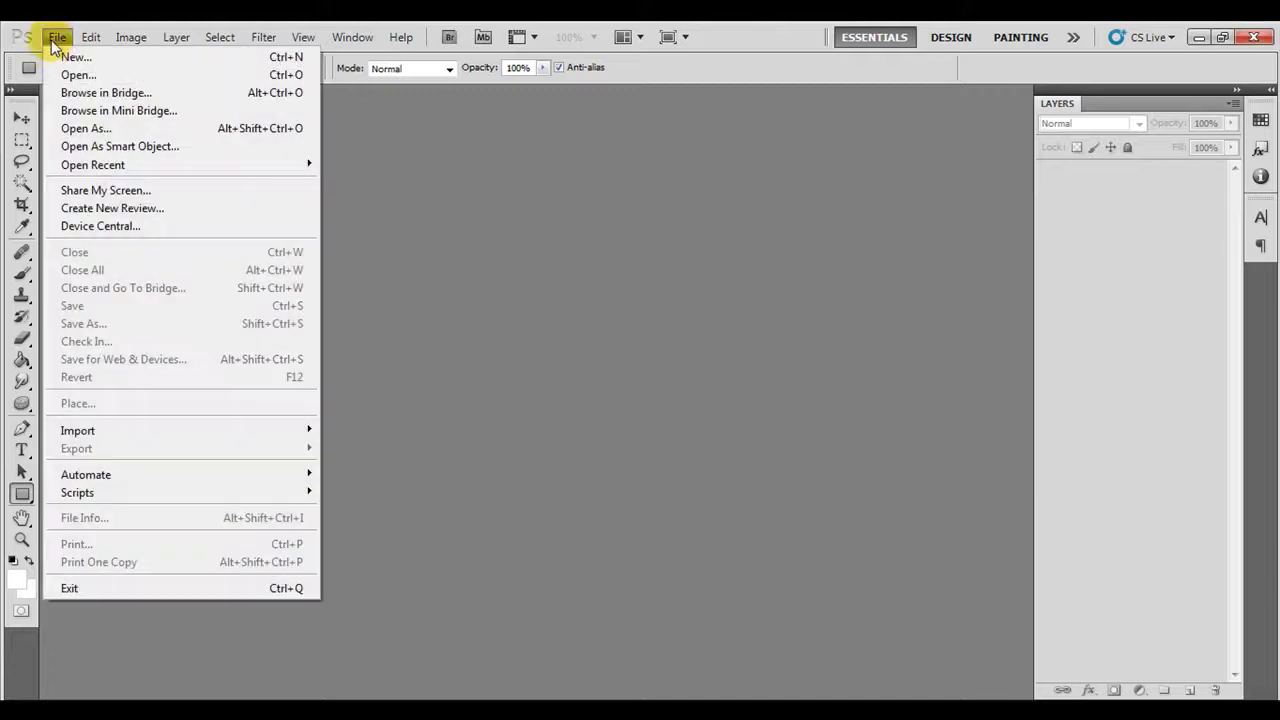
Create a new 700 × 500 pixel blank document, Untitled-1
click(51, 51)
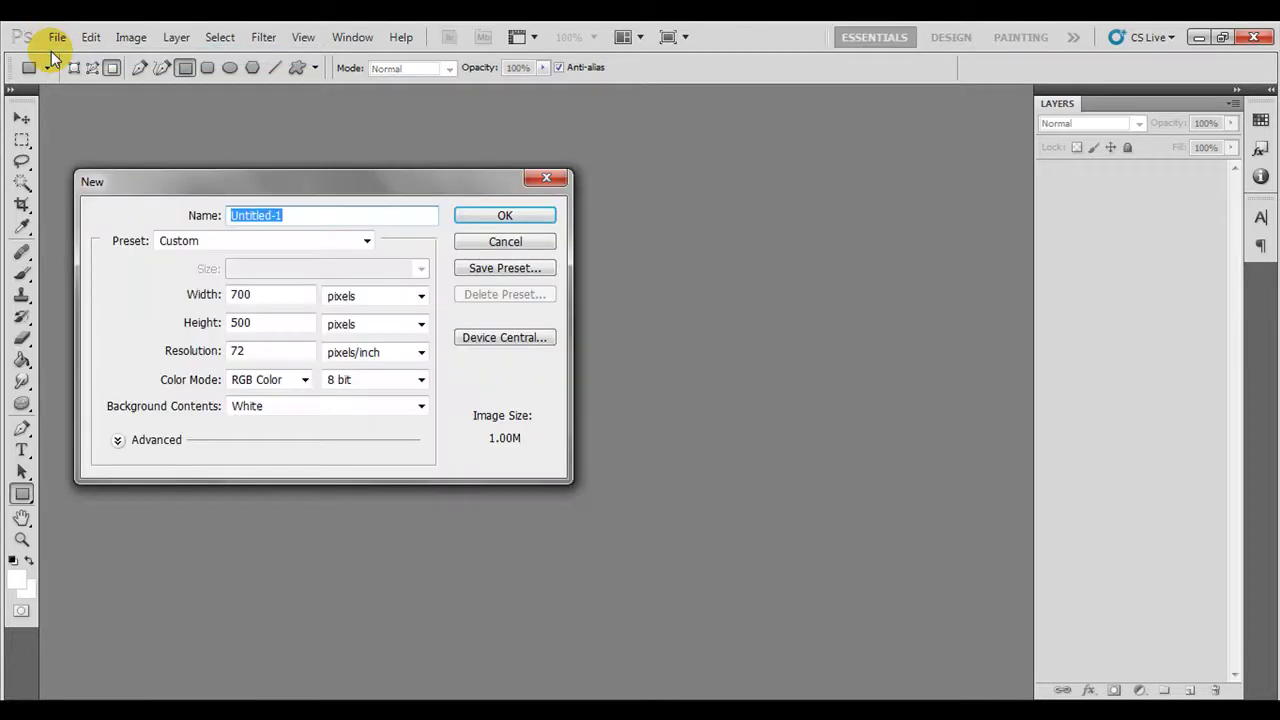
click(504, 212)
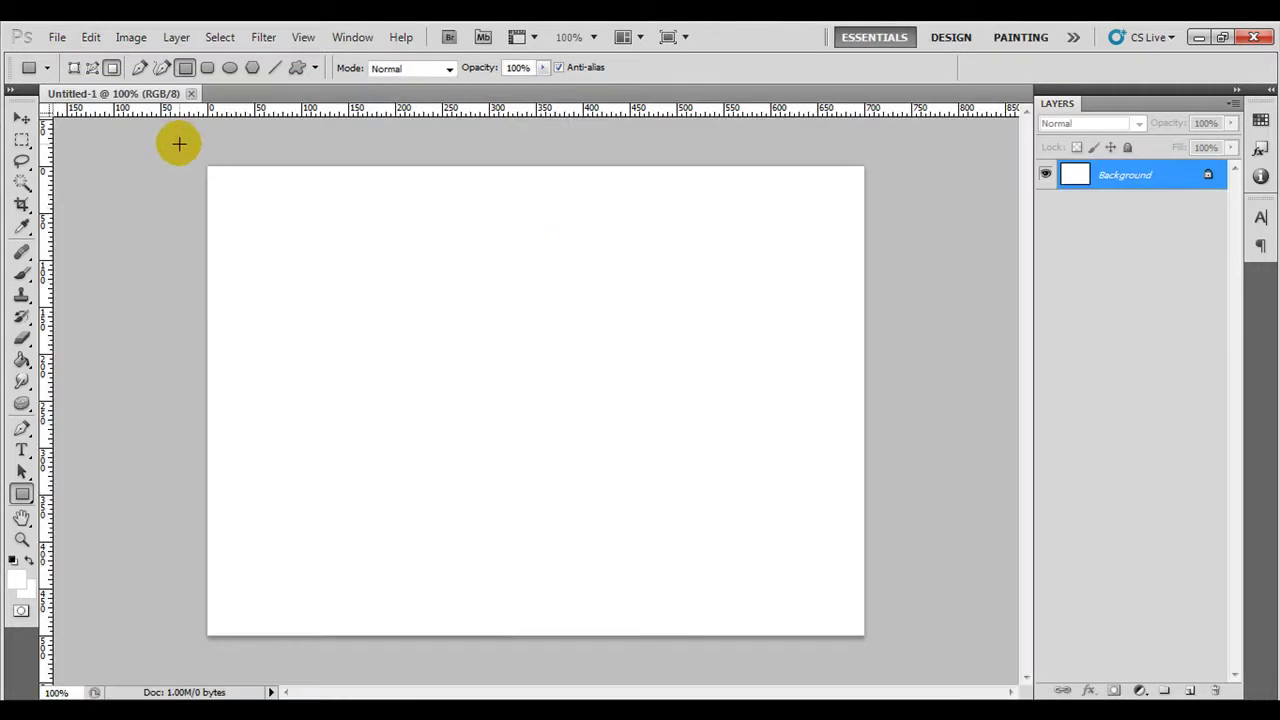
Fill the entire Background layer with grey #a4a4a4 and clear the selection
click(22, 140)
drag(208, 167, 862, 636)
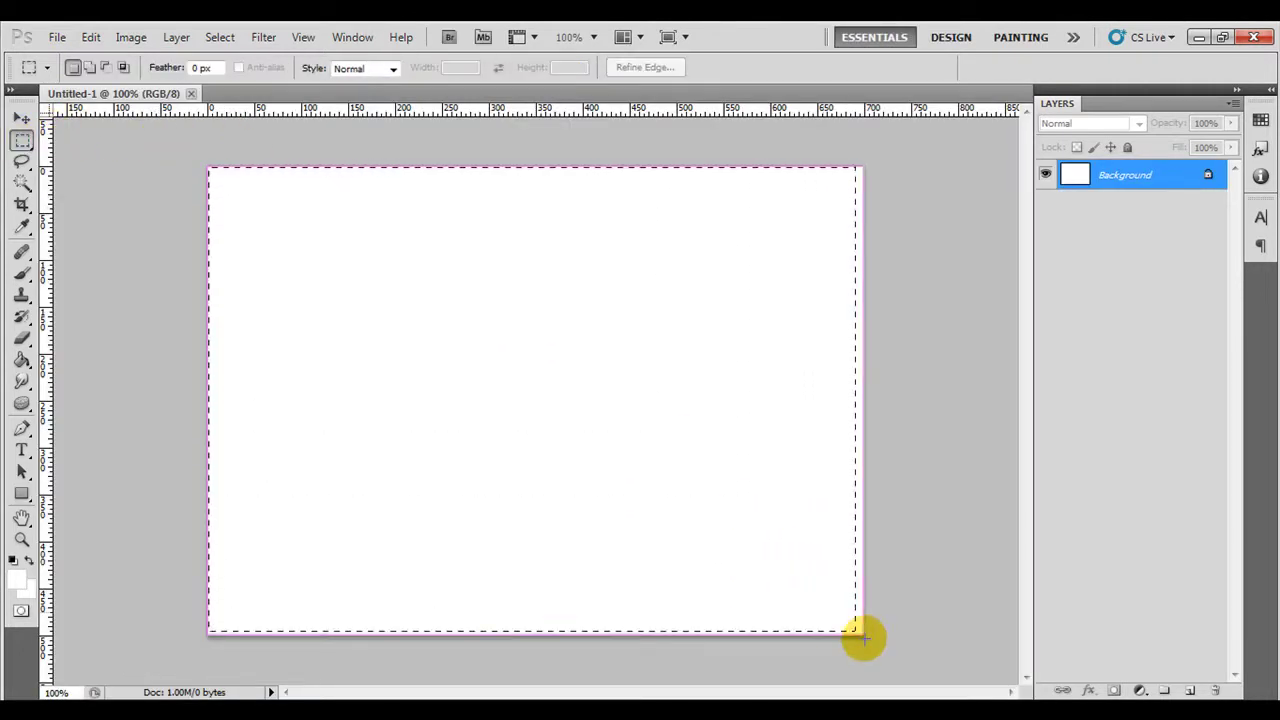
click(15, 577)
drag(680, 434, 617, 449)
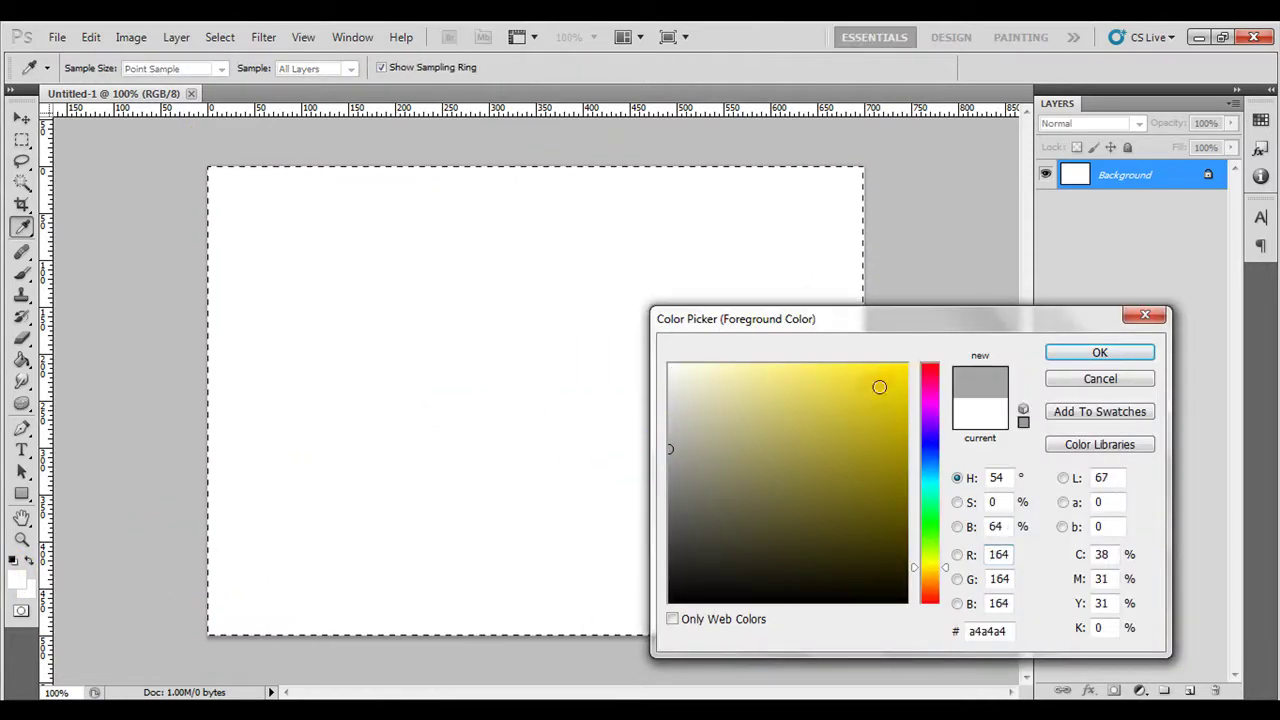
click(1068, 356)
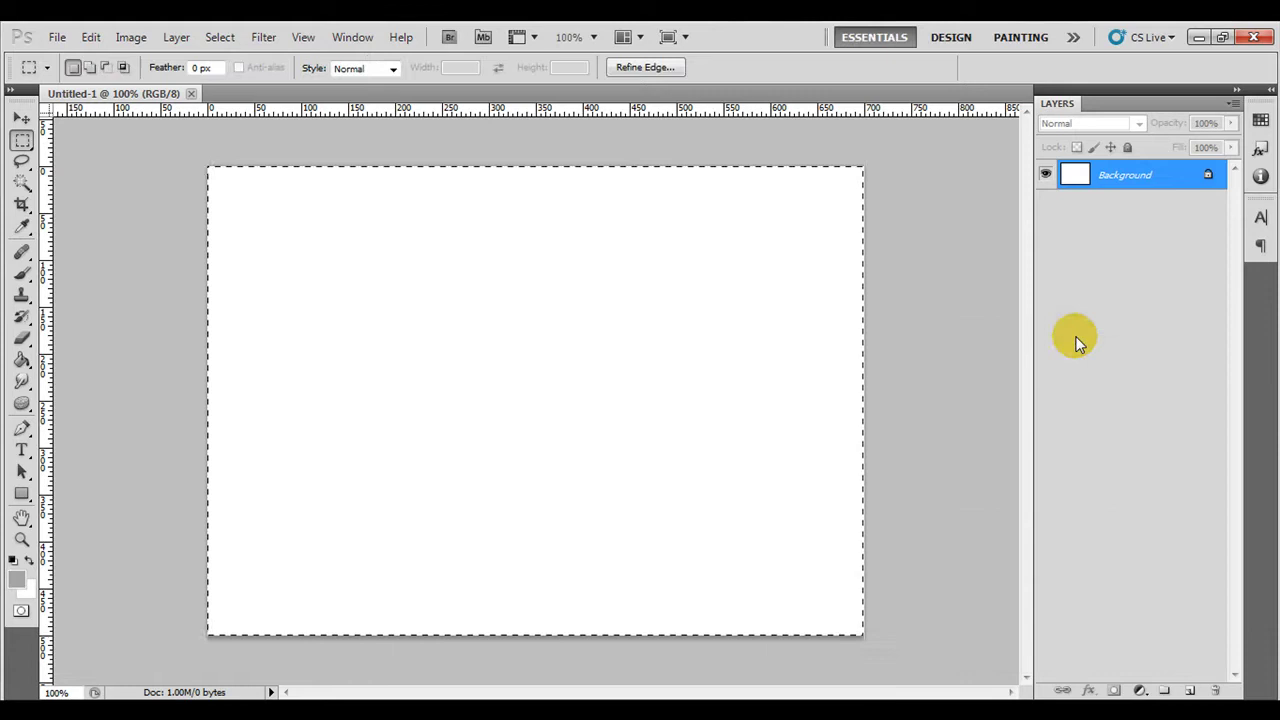
key(alt+BackSpace)
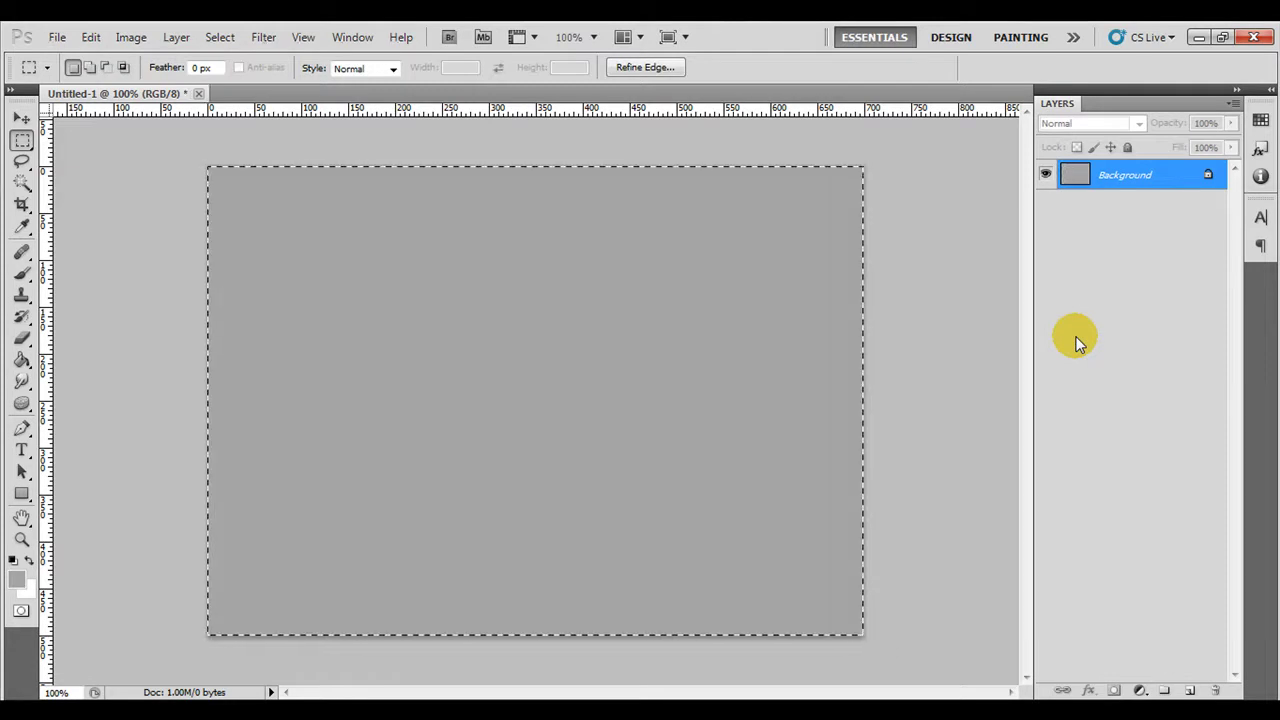
click(21, 119)
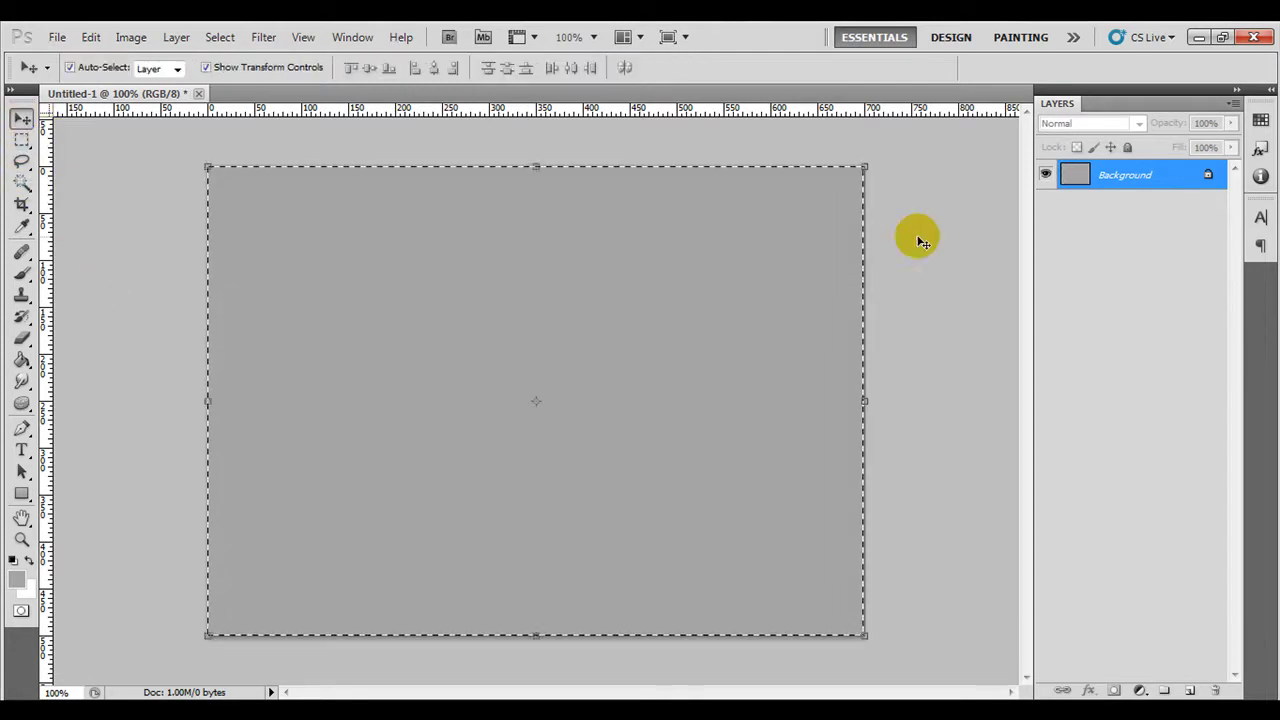
key(ctrl+d)
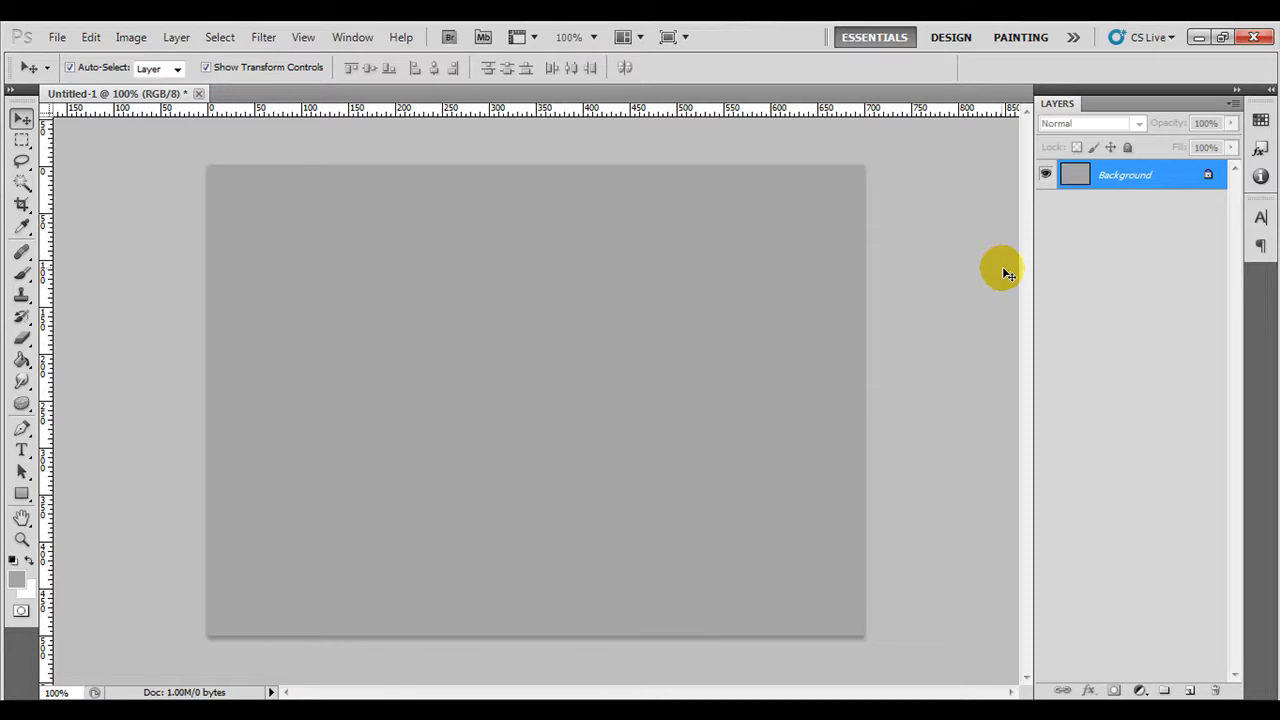
On a new Layer 1, draw a white rectangle in the centre of the canvas
click(1190, 692)
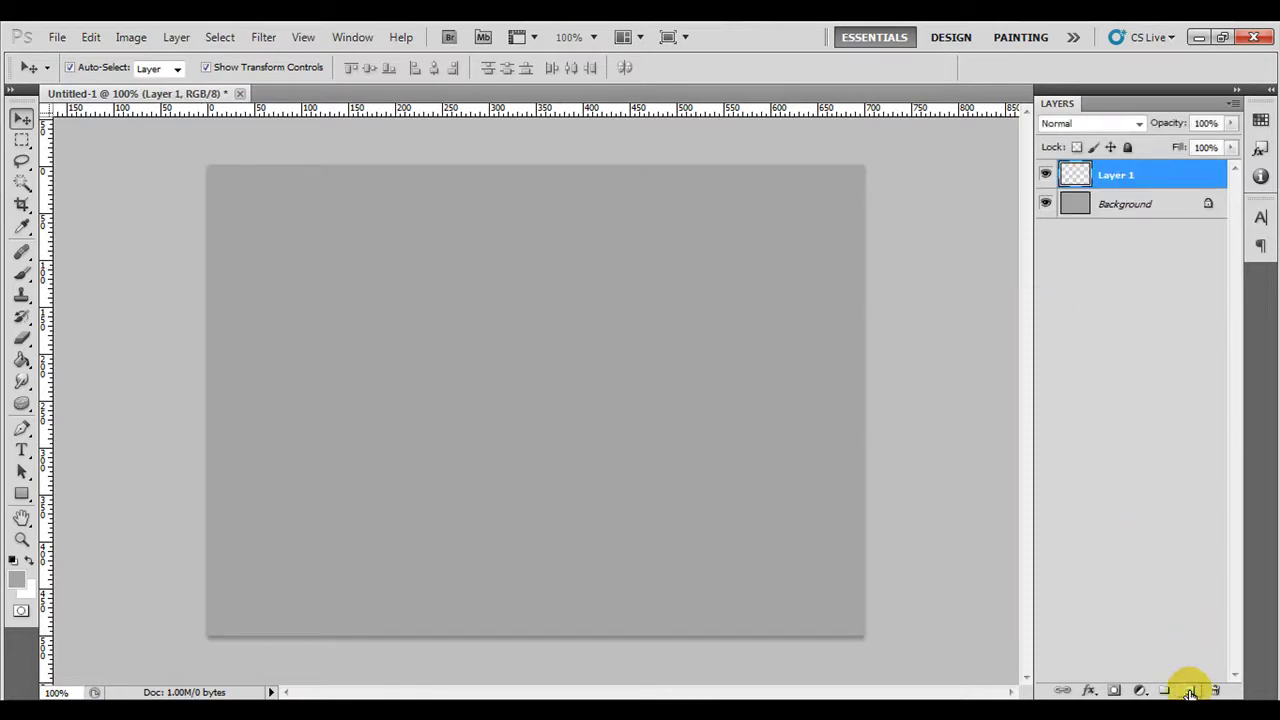
click(22, 584)
drag(760, 434, 523, 309)
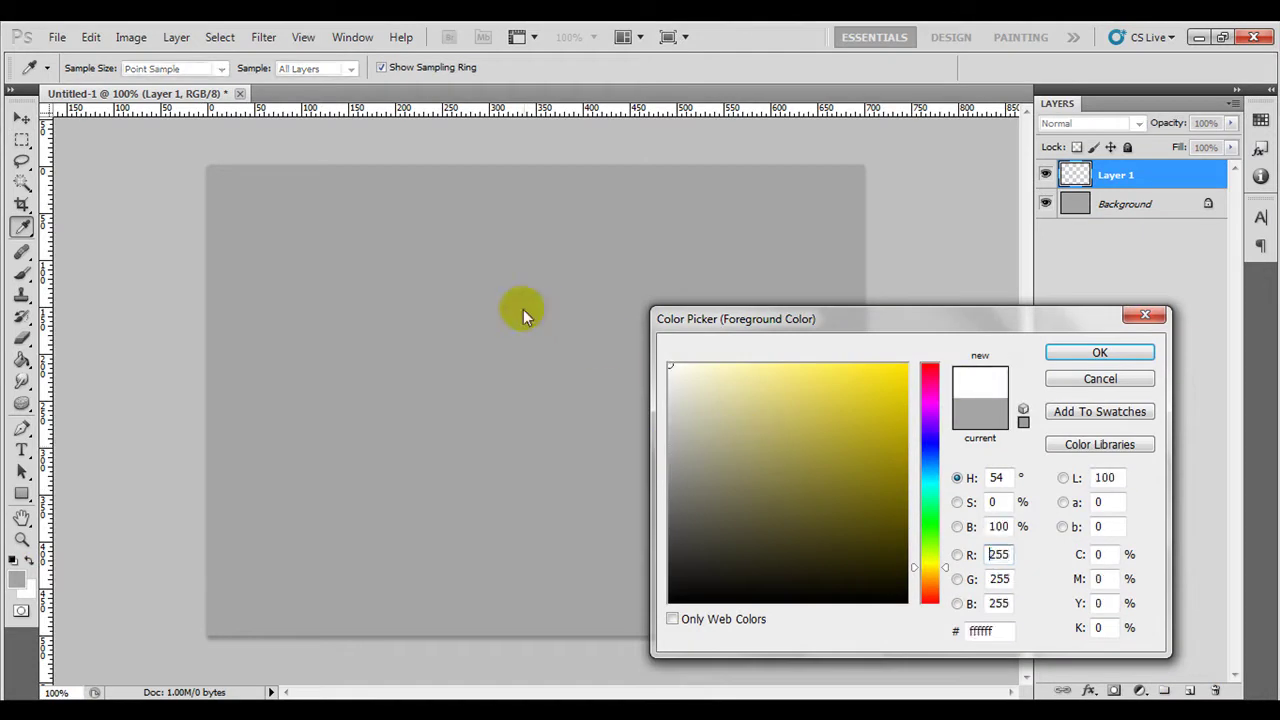
click(1057, 352)
click(21, 492)
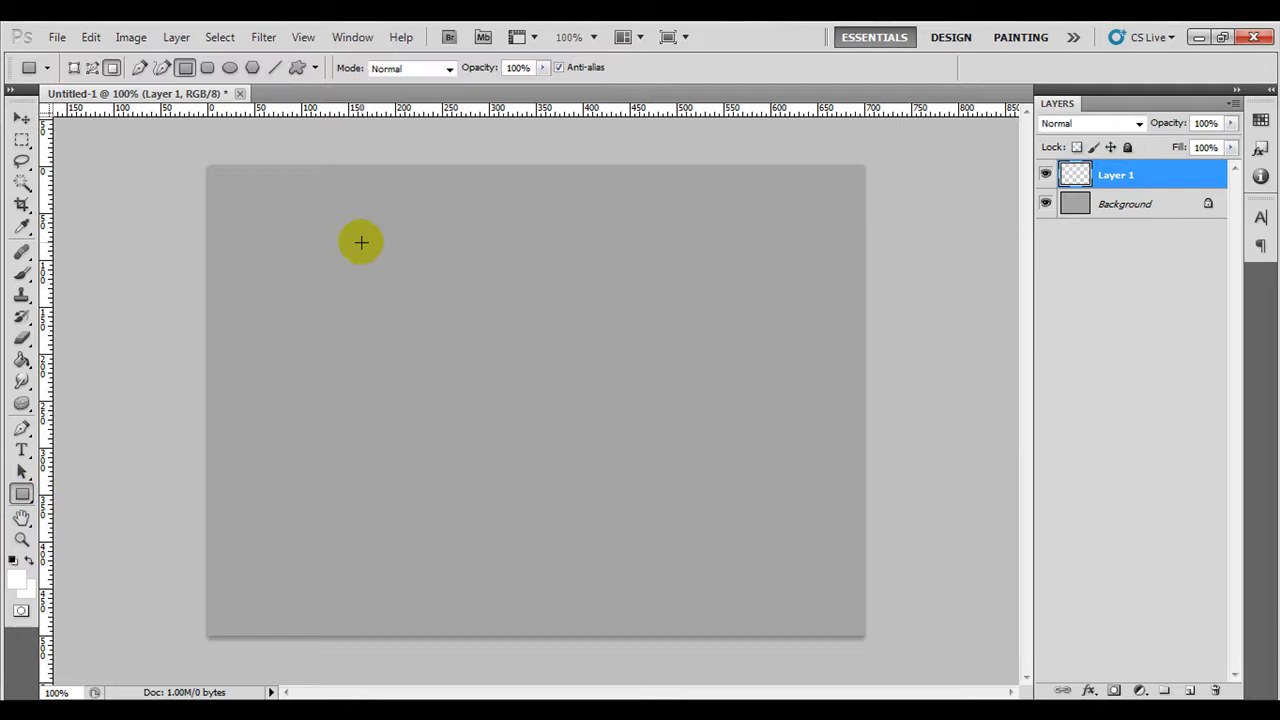
drag(361, 242, 714, 521)
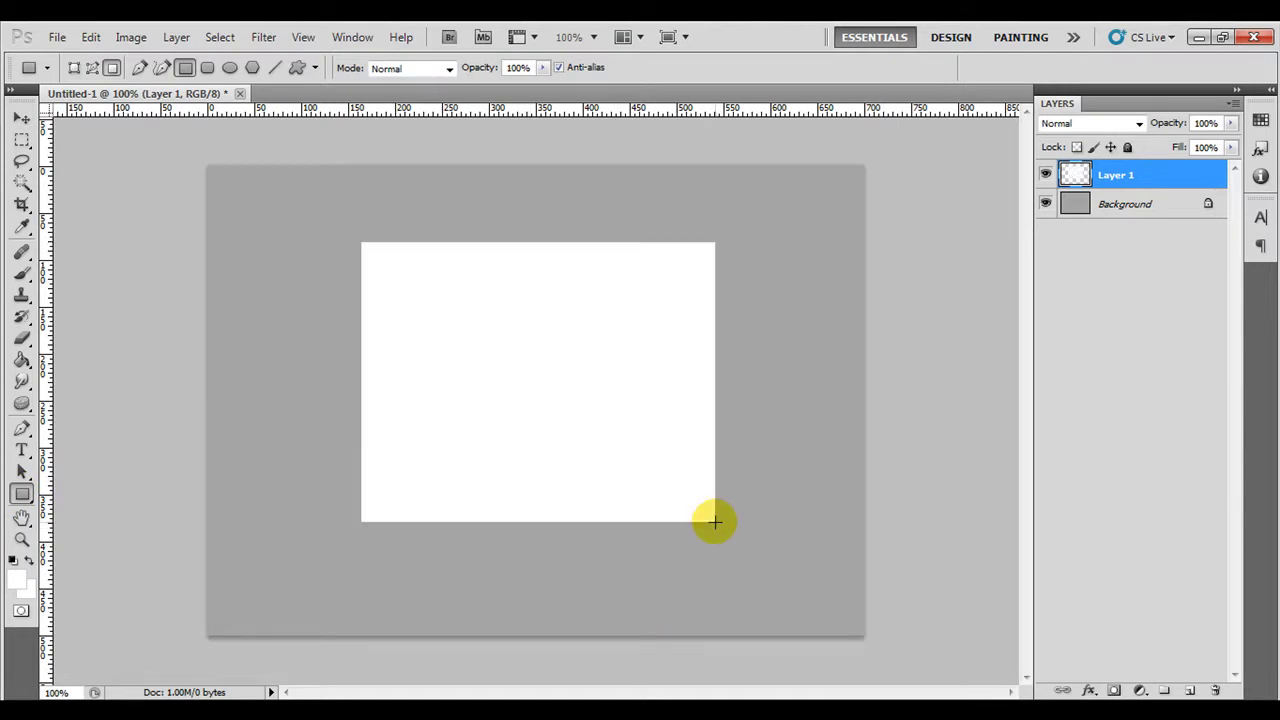
Delete a jagged lasso strip along the white rectangle's bottom edge, then deselect
click(18, 164)
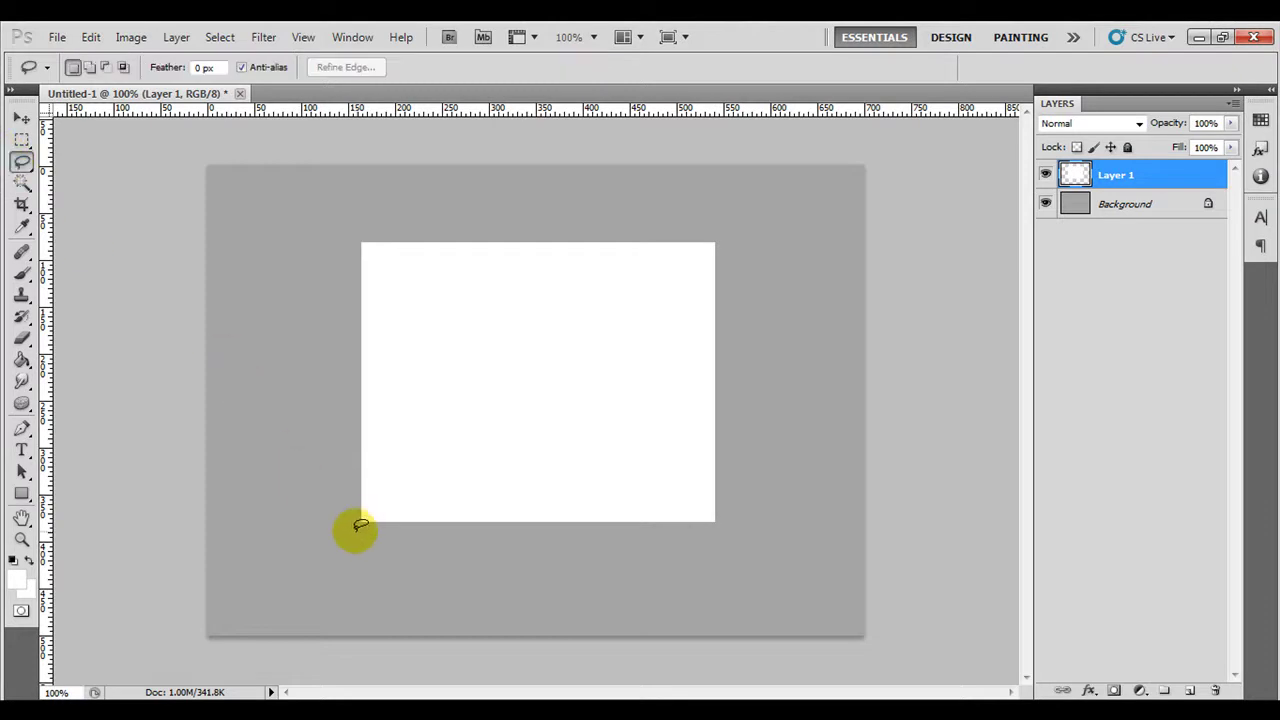
mouse_move(358, 528)
mouse_down()
mouse_move(356, 496)
mouse_move(537, 509)
mouse_move(709, 498)
mouse_move(729, 517)
mouse_move(730, 534)
mouse_move(617, 552)
mouse_move(365, 548)
mouse_up()
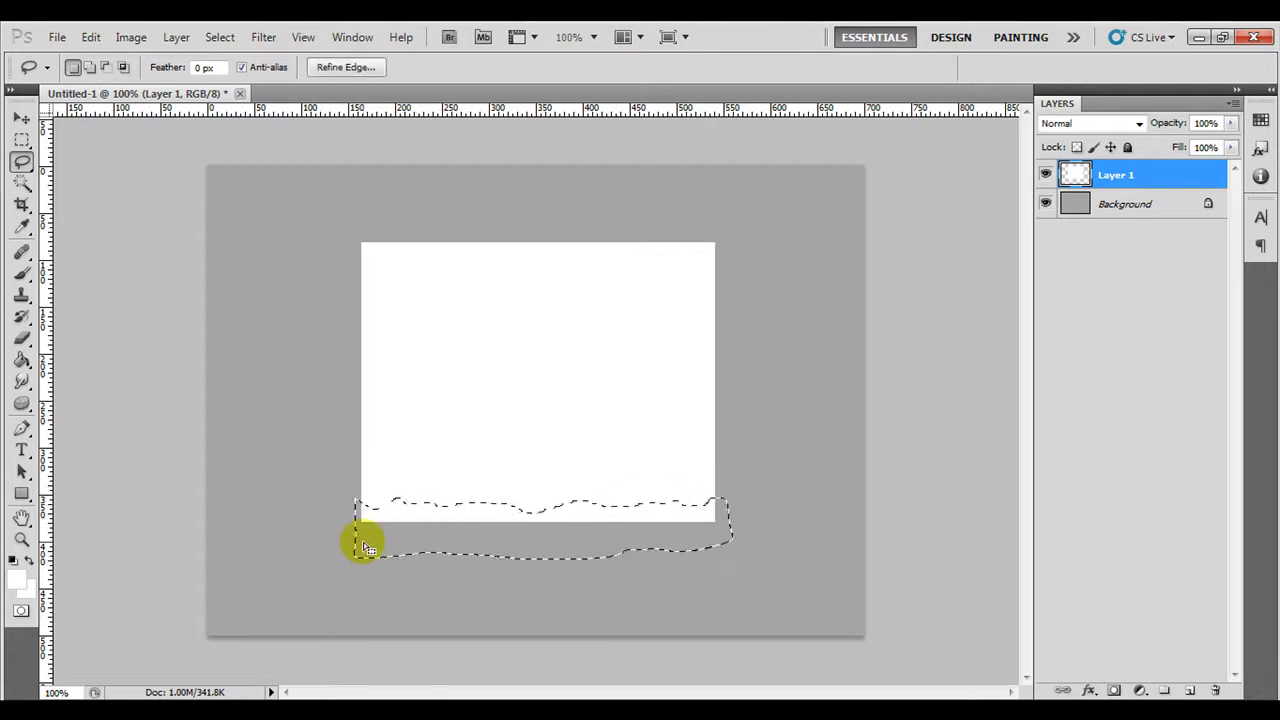
key(Delete)
click(286, 484)
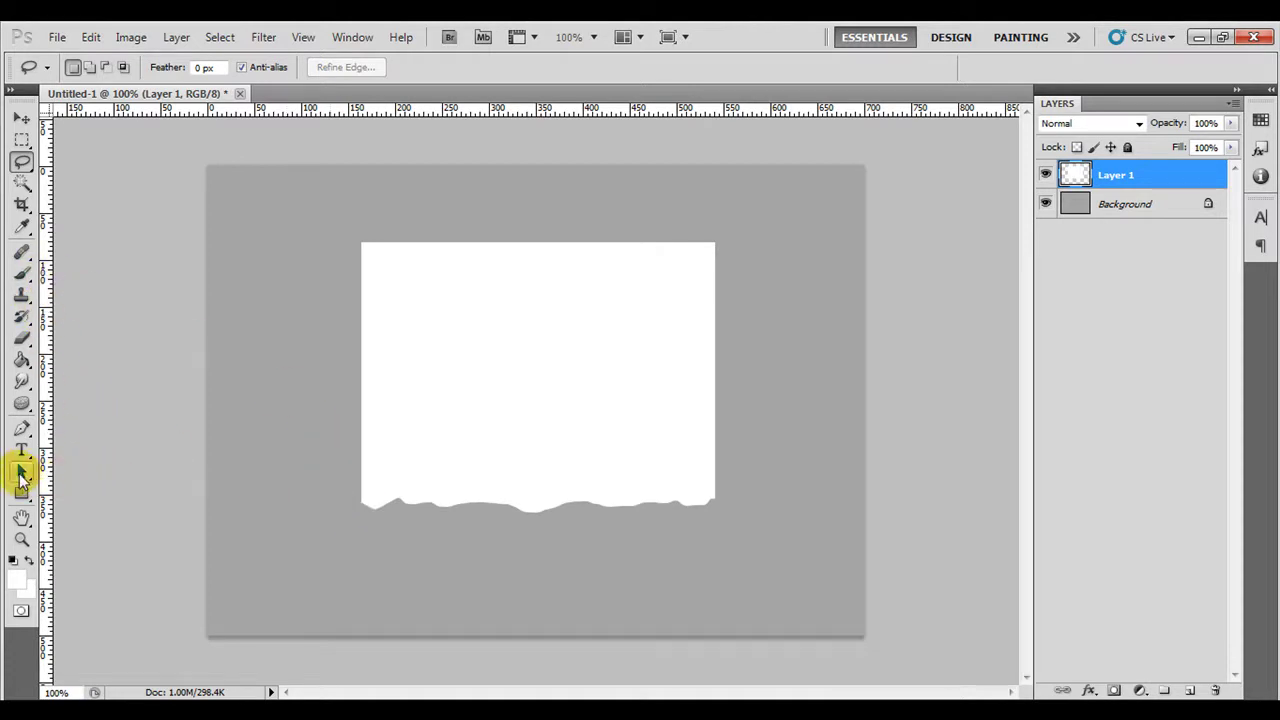
Trace a pen path of seven anchors along the torn bottom edge, left to right
click(21, 429)
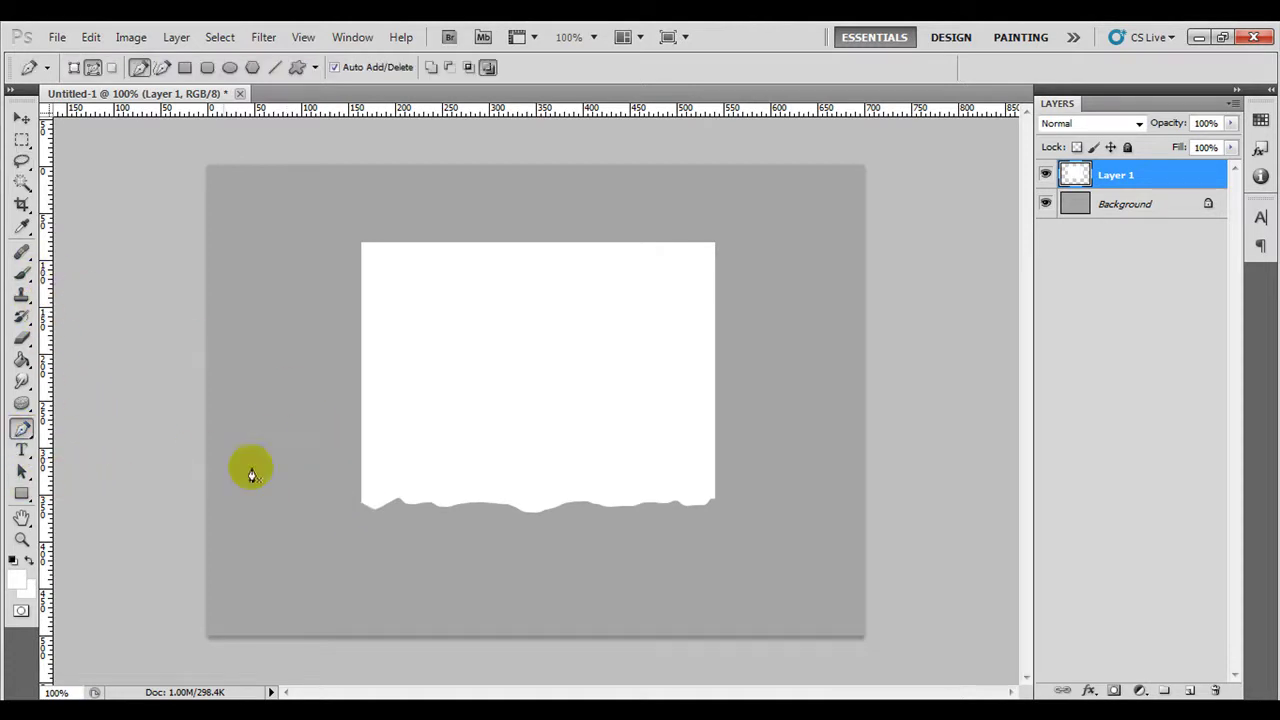
click(362, 501)
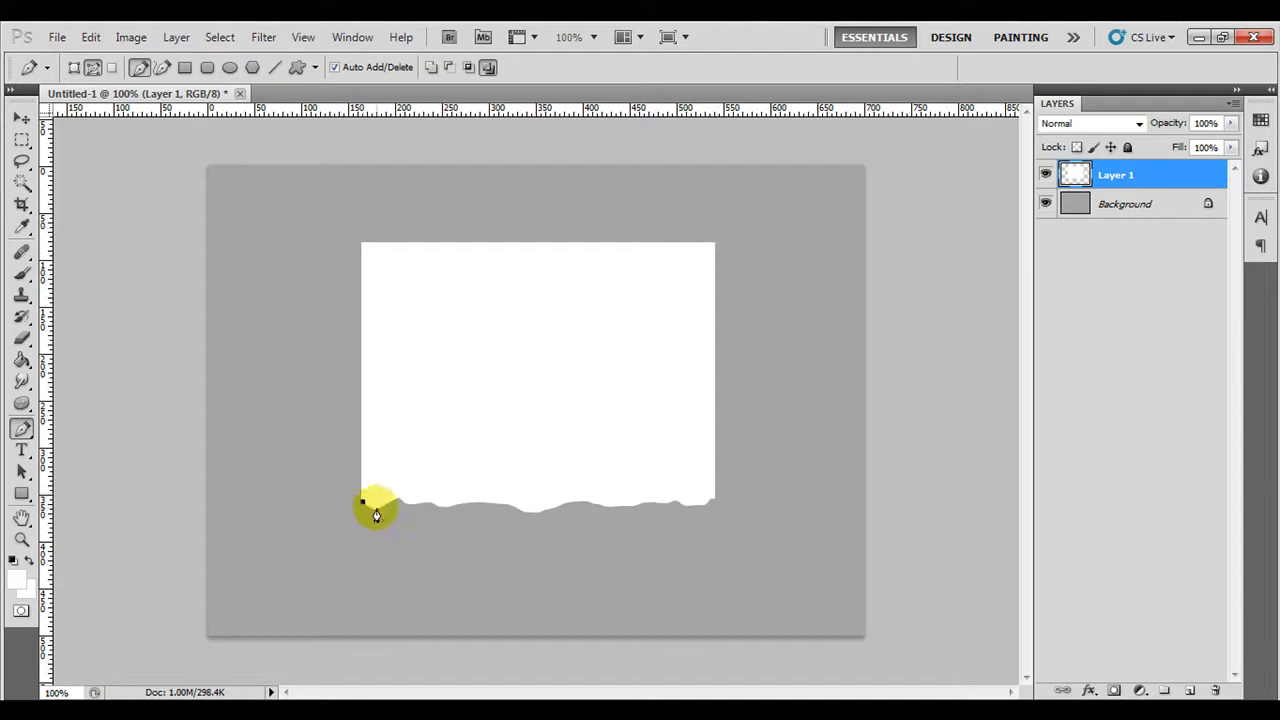
click(428, 502)
click(459, 504)
click(509, 504)
click(537, 511)
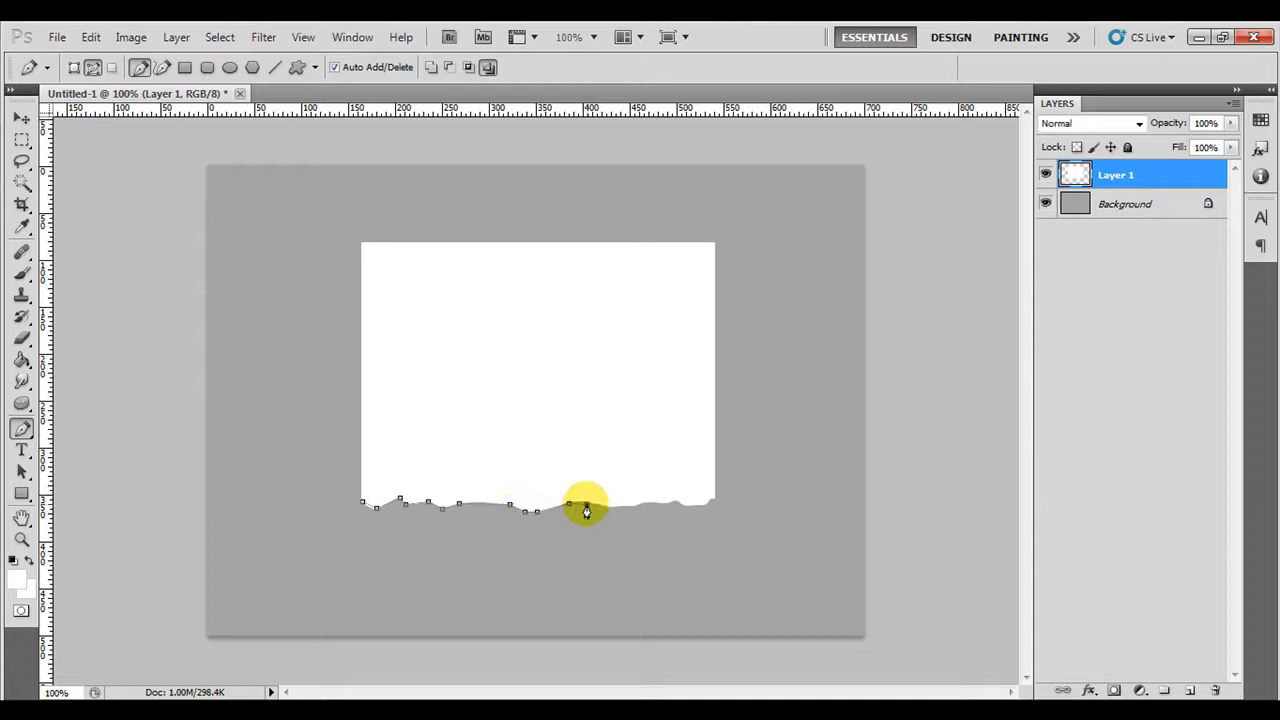
click(586, 506)
click(611, 509)
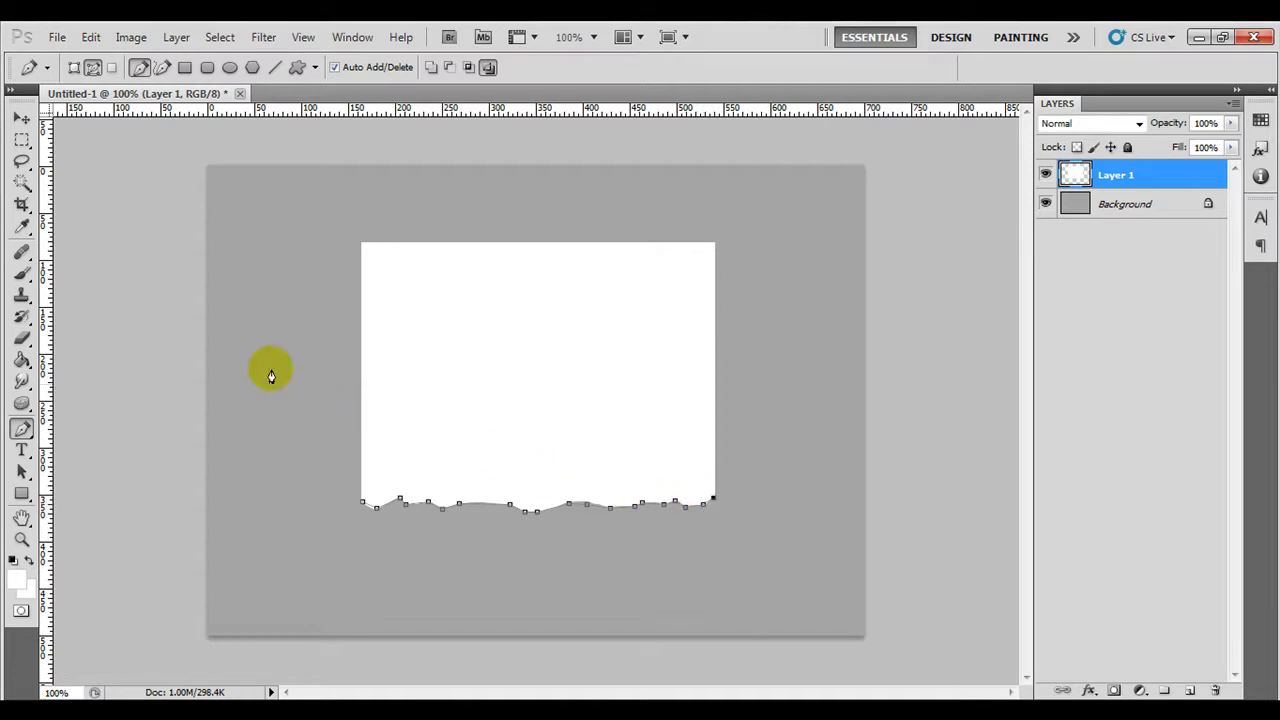
click(22, 273)
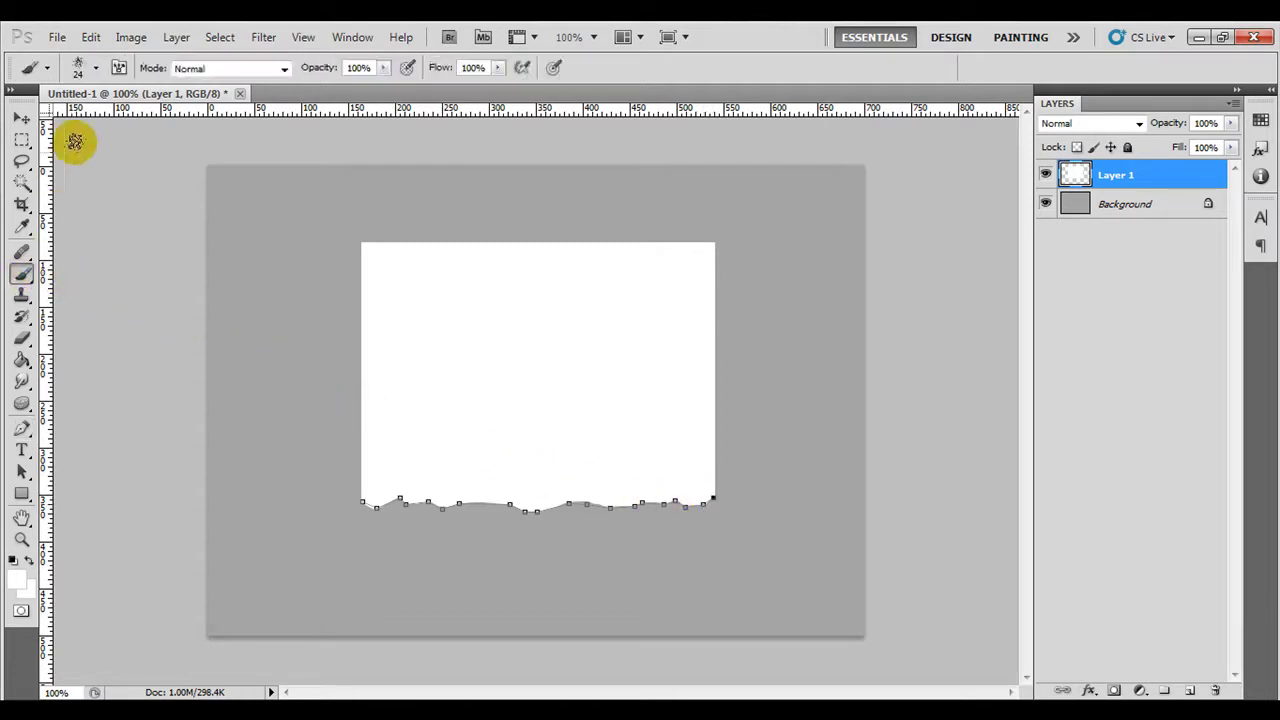
Choose a 24 px spatter brush tip, enable Shape Dynamics, and adjust Size Jitter
click(78, 67)
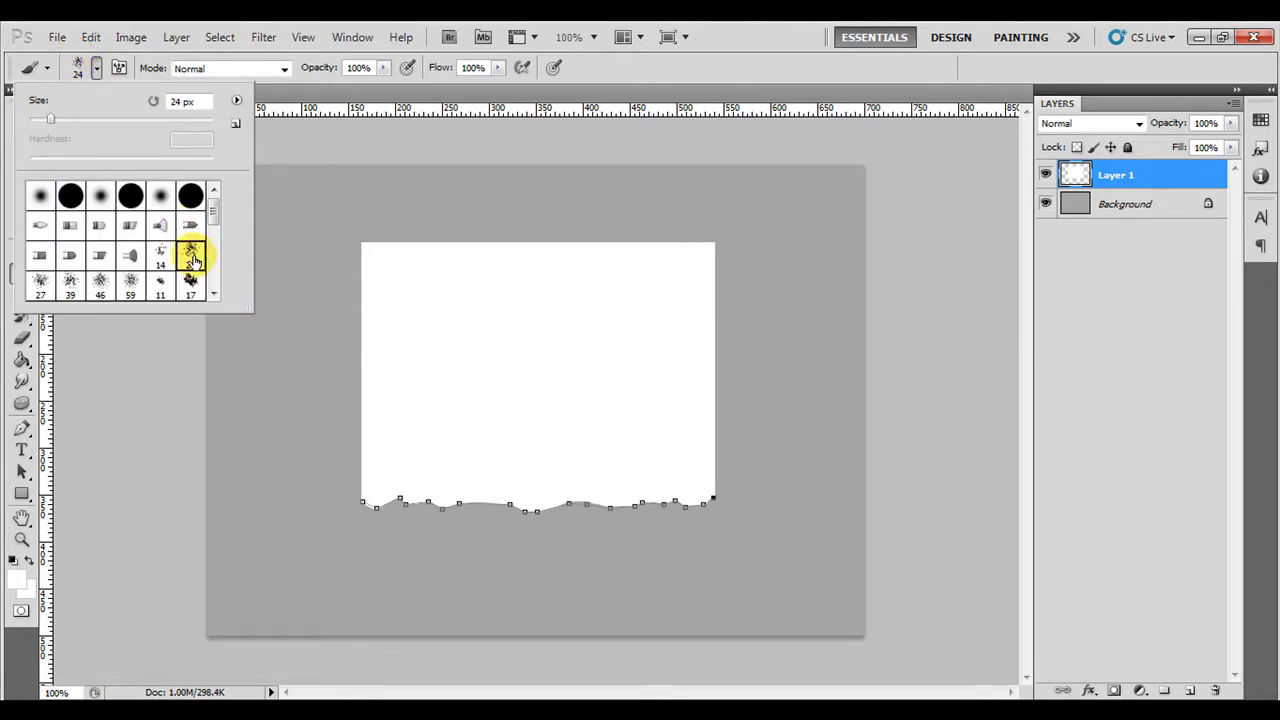
click(118, 70)
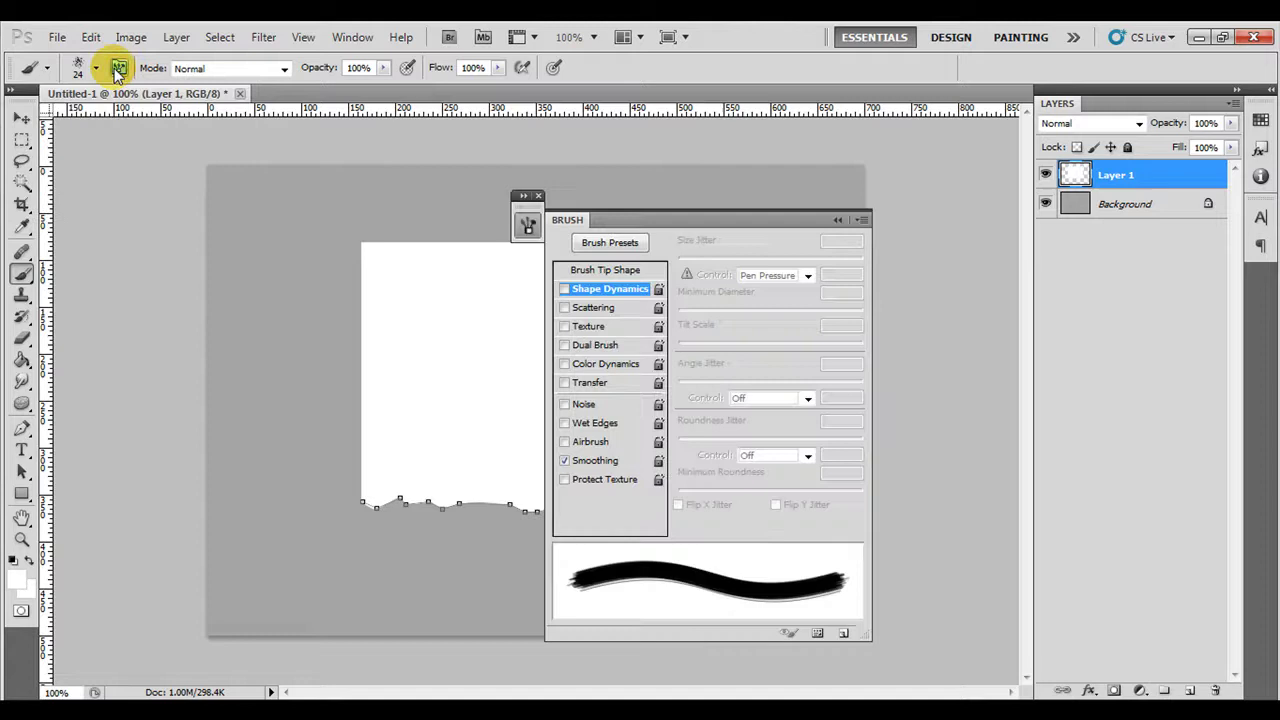
click(564, 290)
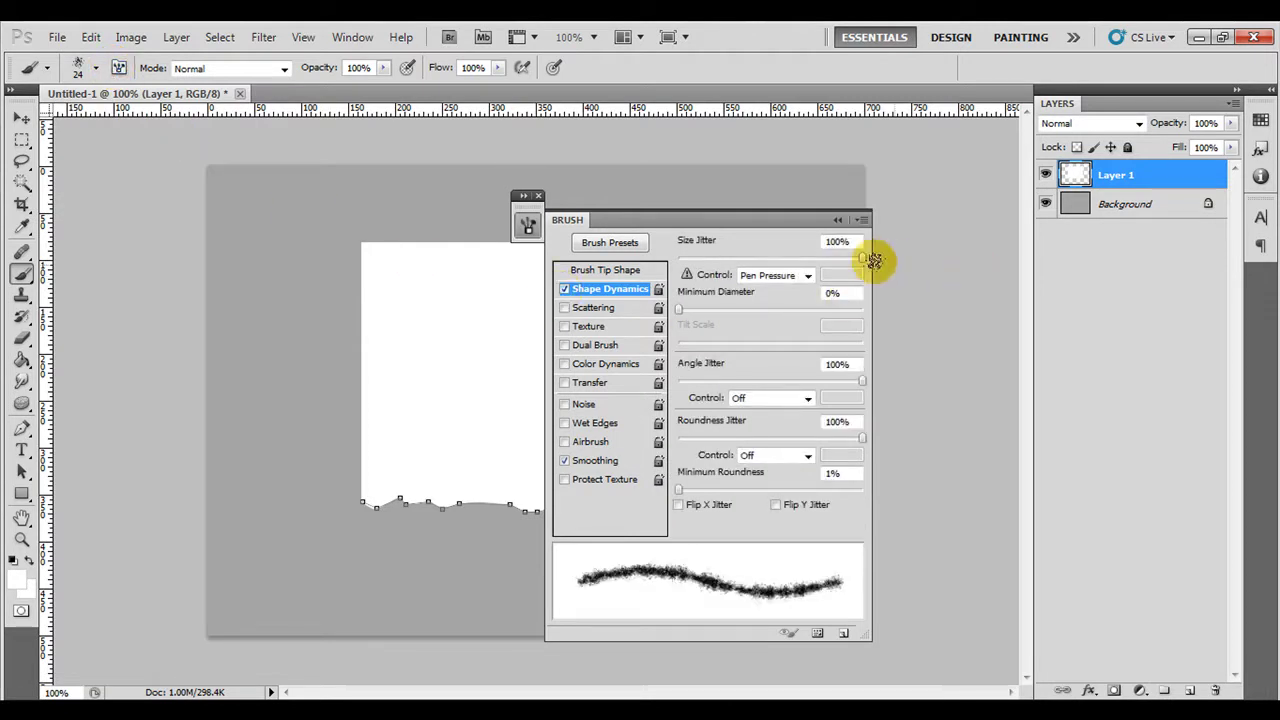
mouse_move(864, 257)
mouse_down()
mouse_move(685, 258)
mouse_move(871, 271)
mouse_up()
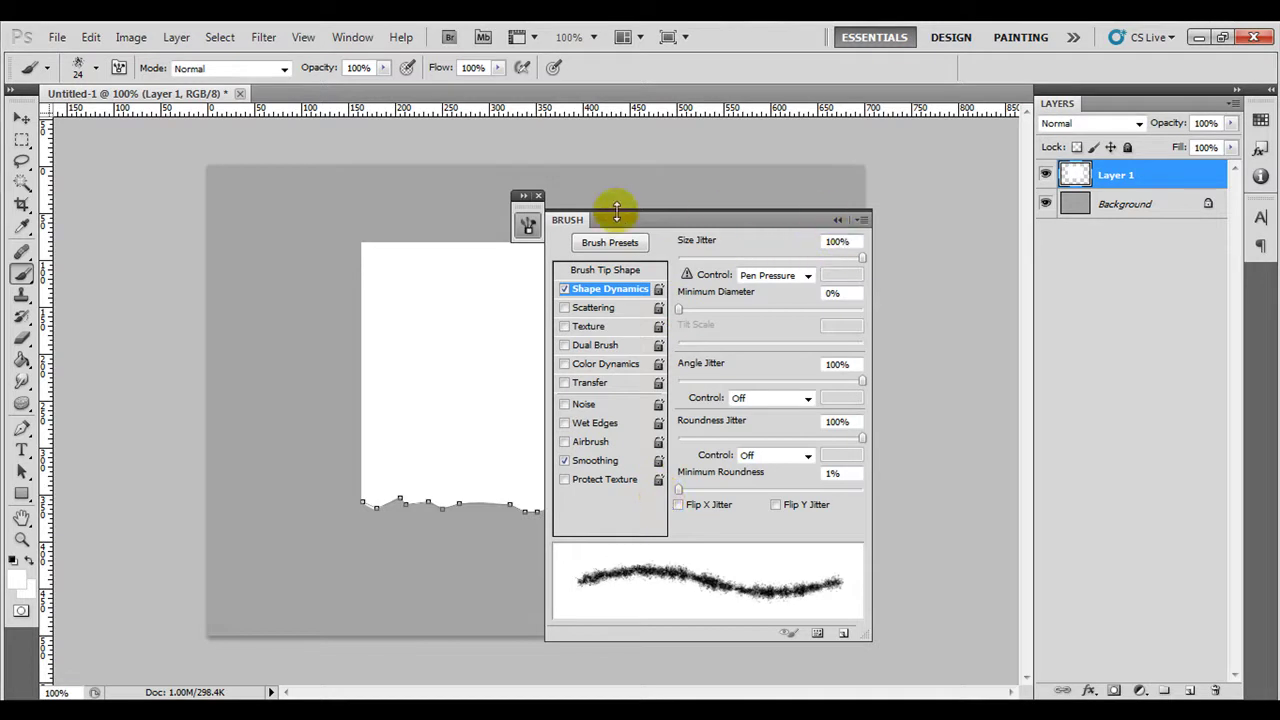
Stroke the traced path with the spatter brush, then hide the path outline
click(538, 197)
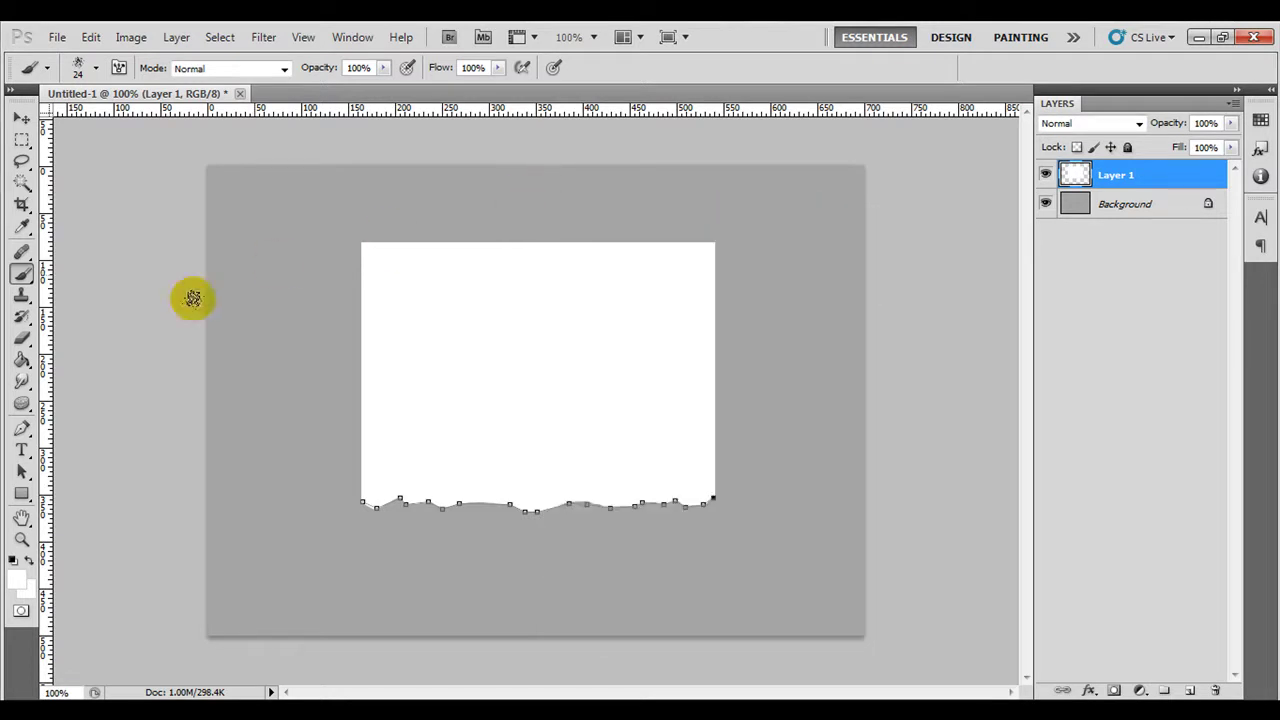
click(21, 429)
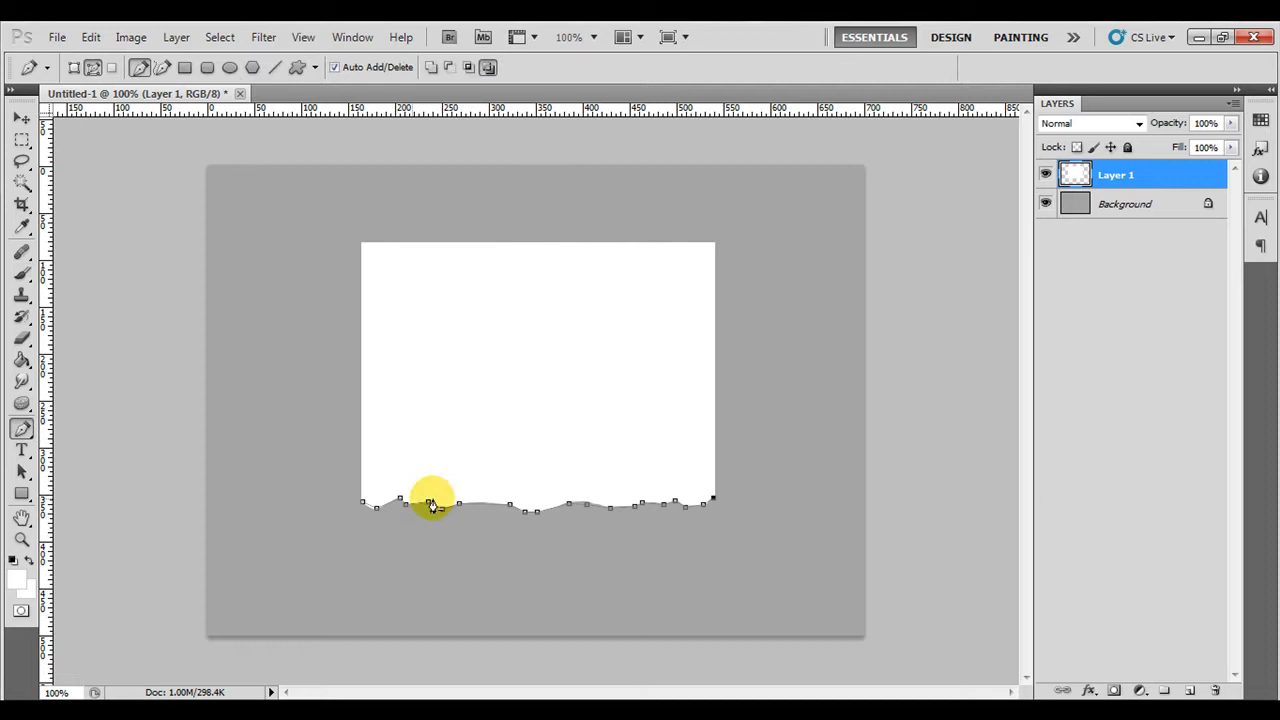
right_click(436, 511)
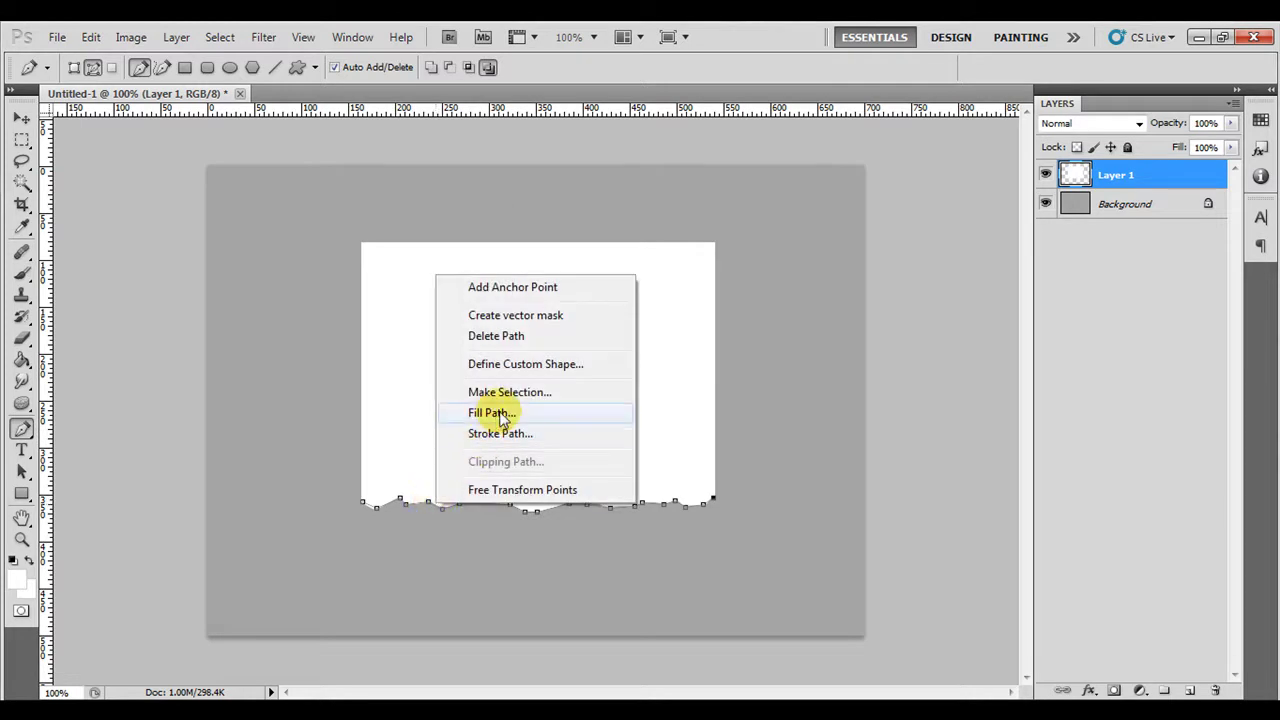
click(521, 433)
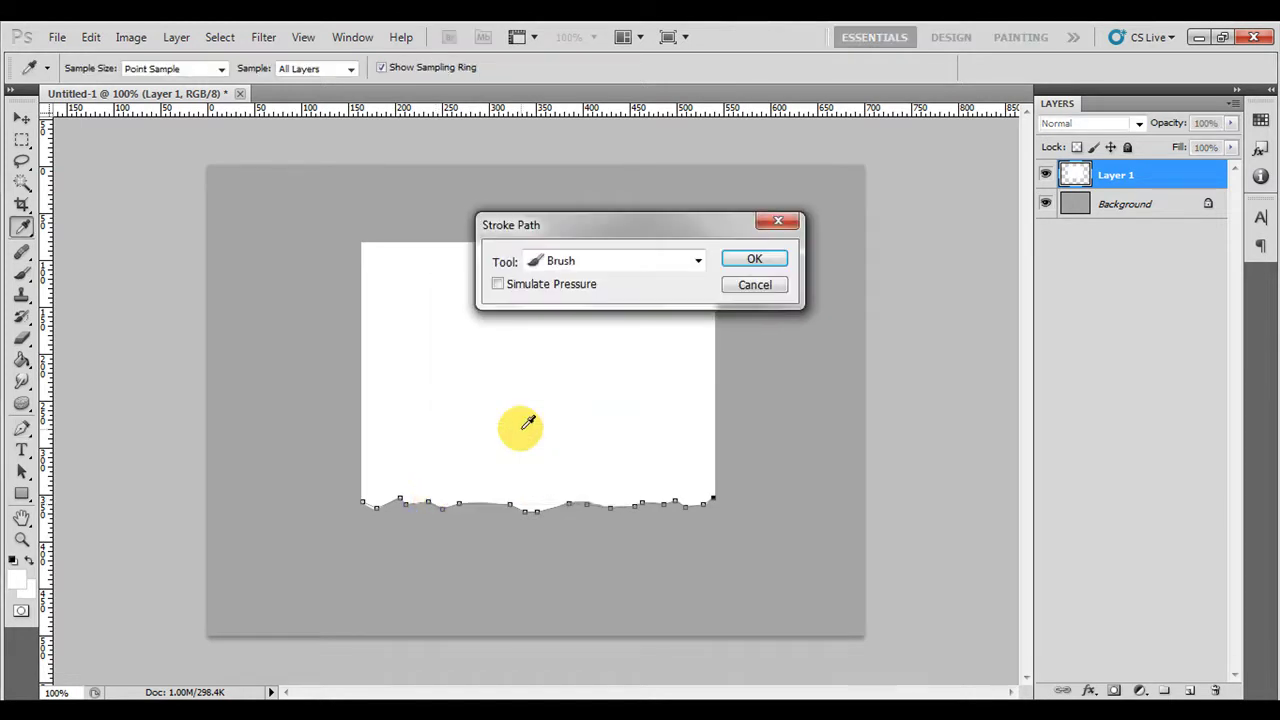
click(750, 263)
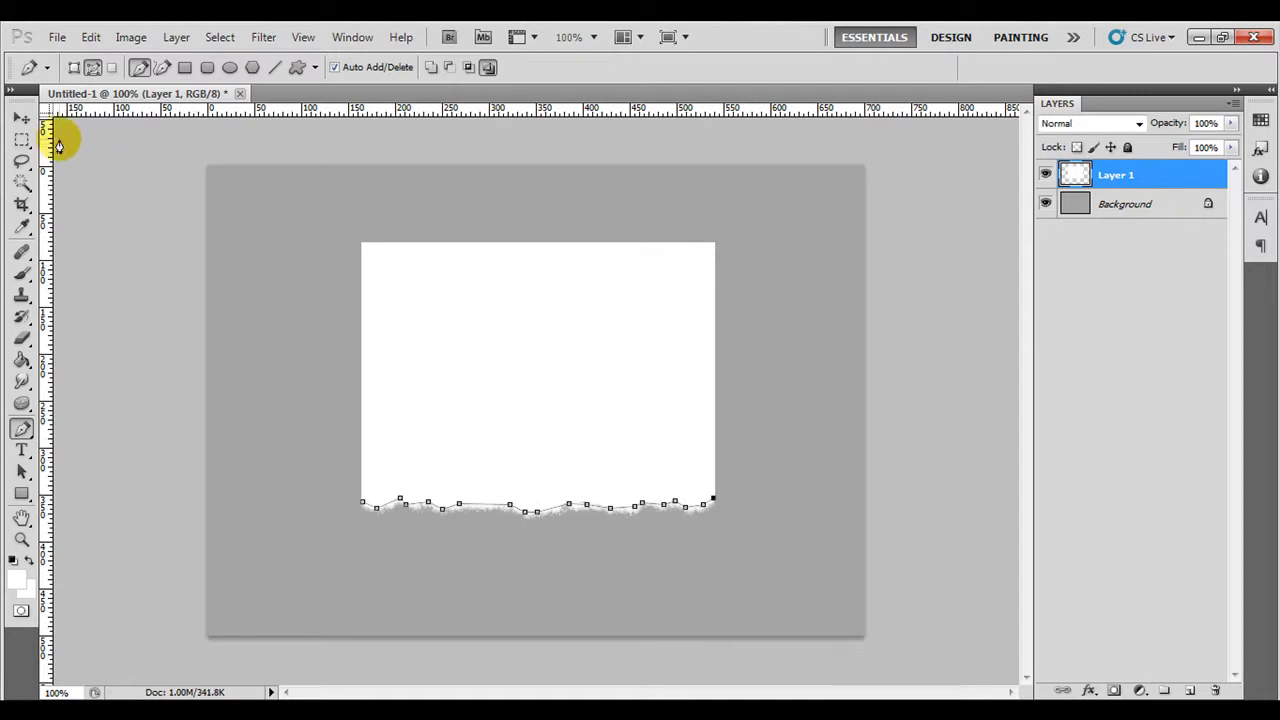
key(ctrl+h)
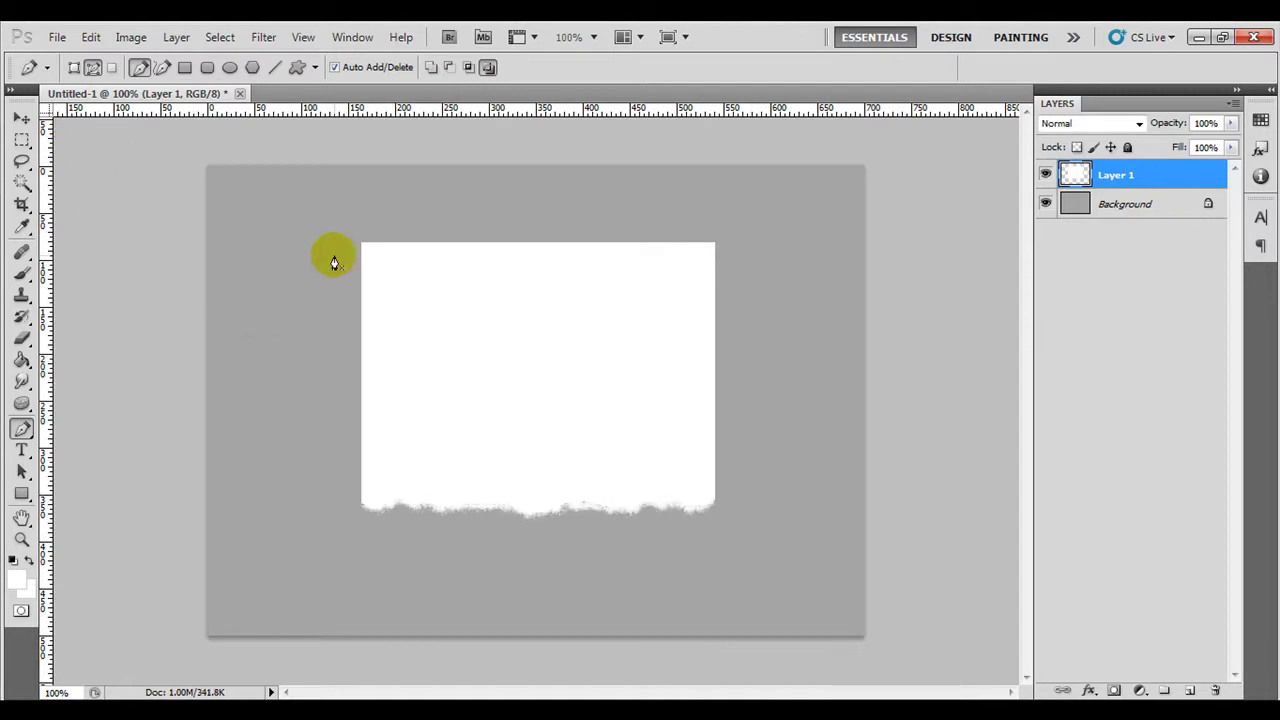
Open Blending Options for Layer 1 in the Layer Style dialog
click(22, 117)
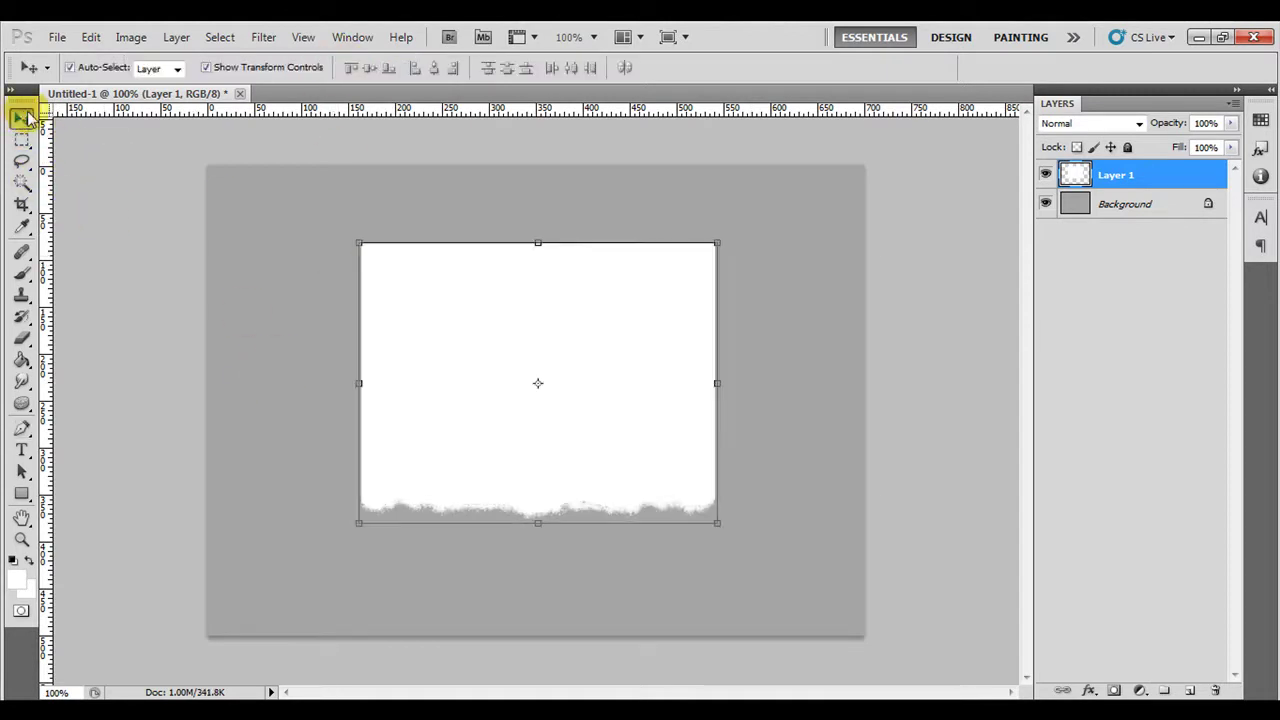
right_click(1088, 186)
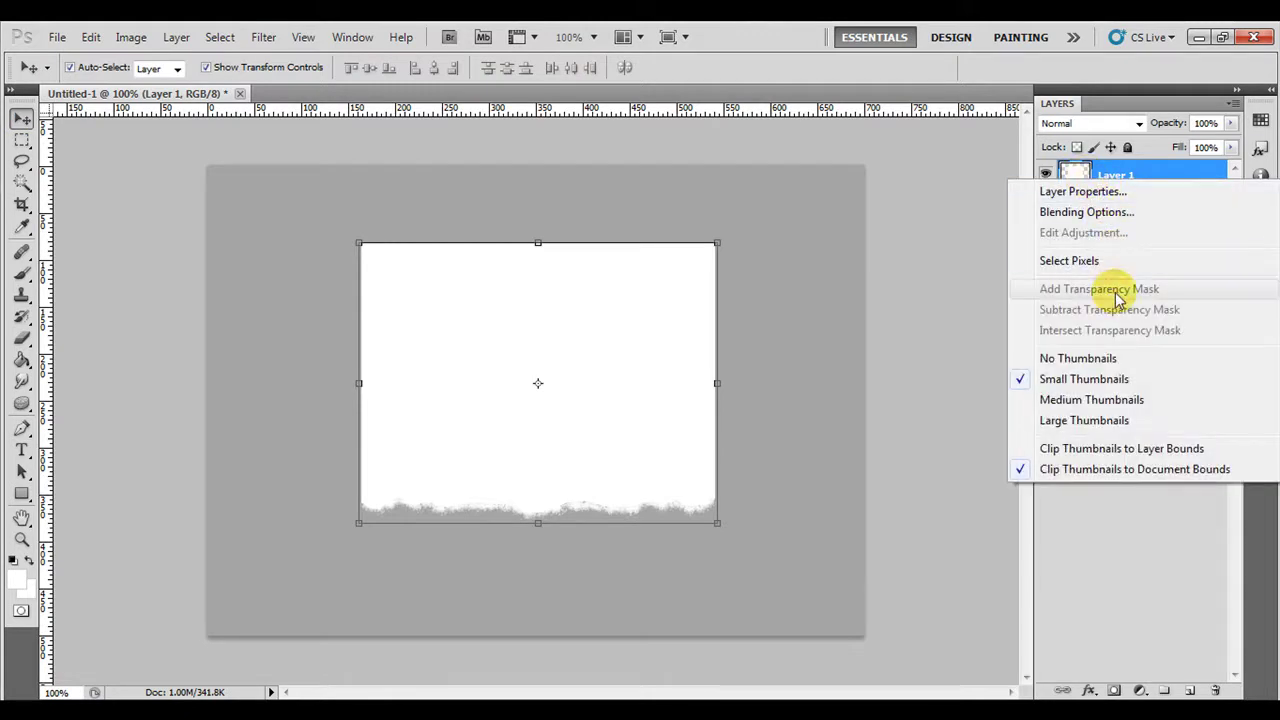
click(1105, 213)
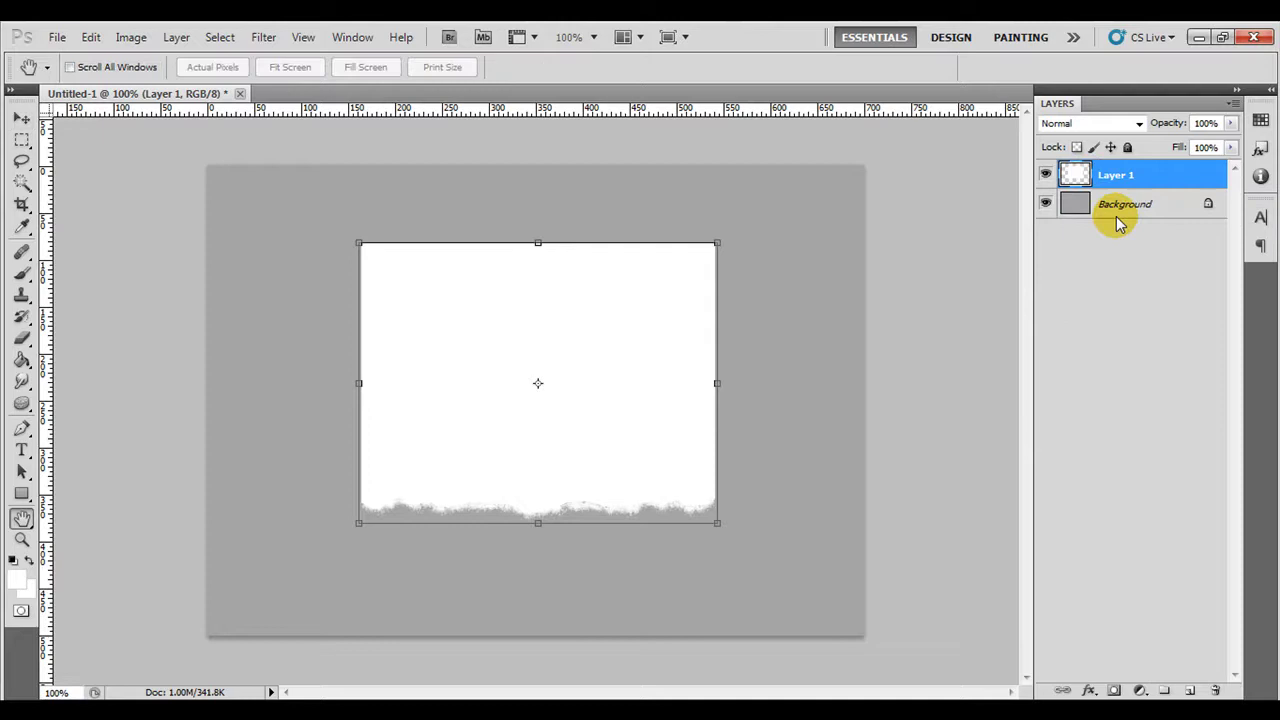
Add a Color Overlay in pale yellow #feffad to Layer 1
drag(958, 271, 1066, 268)
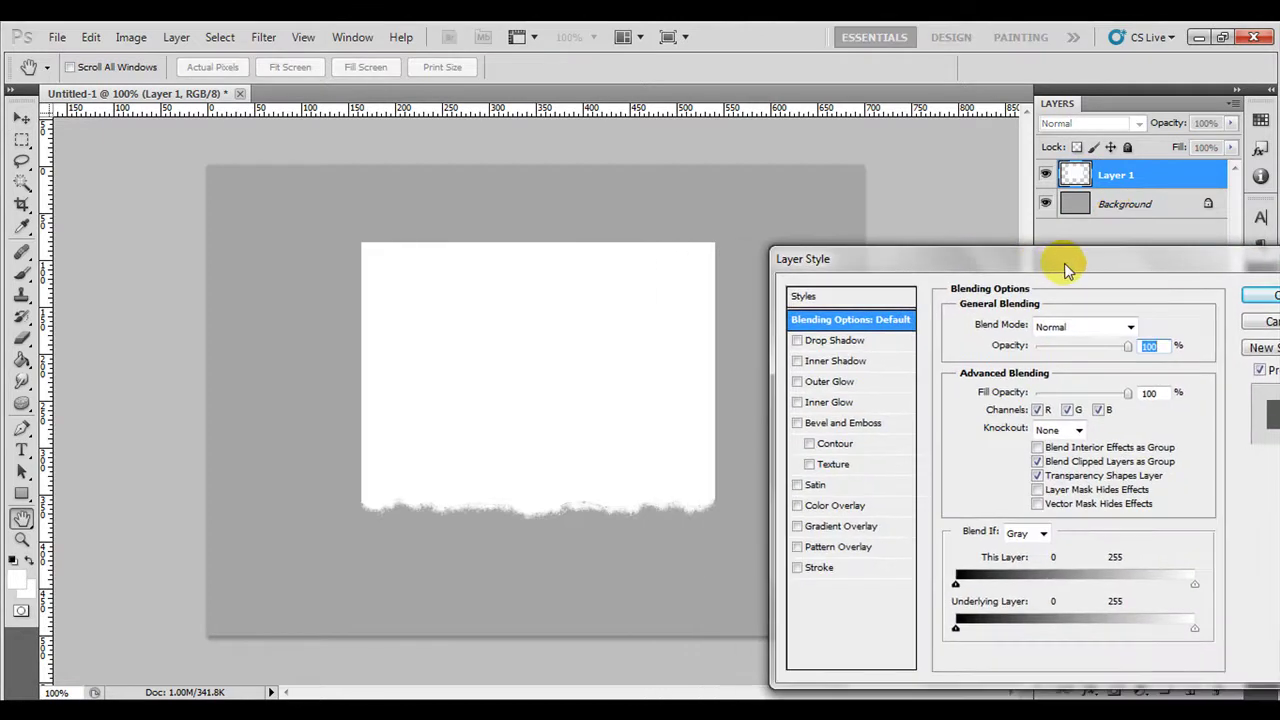
click(820, 506)
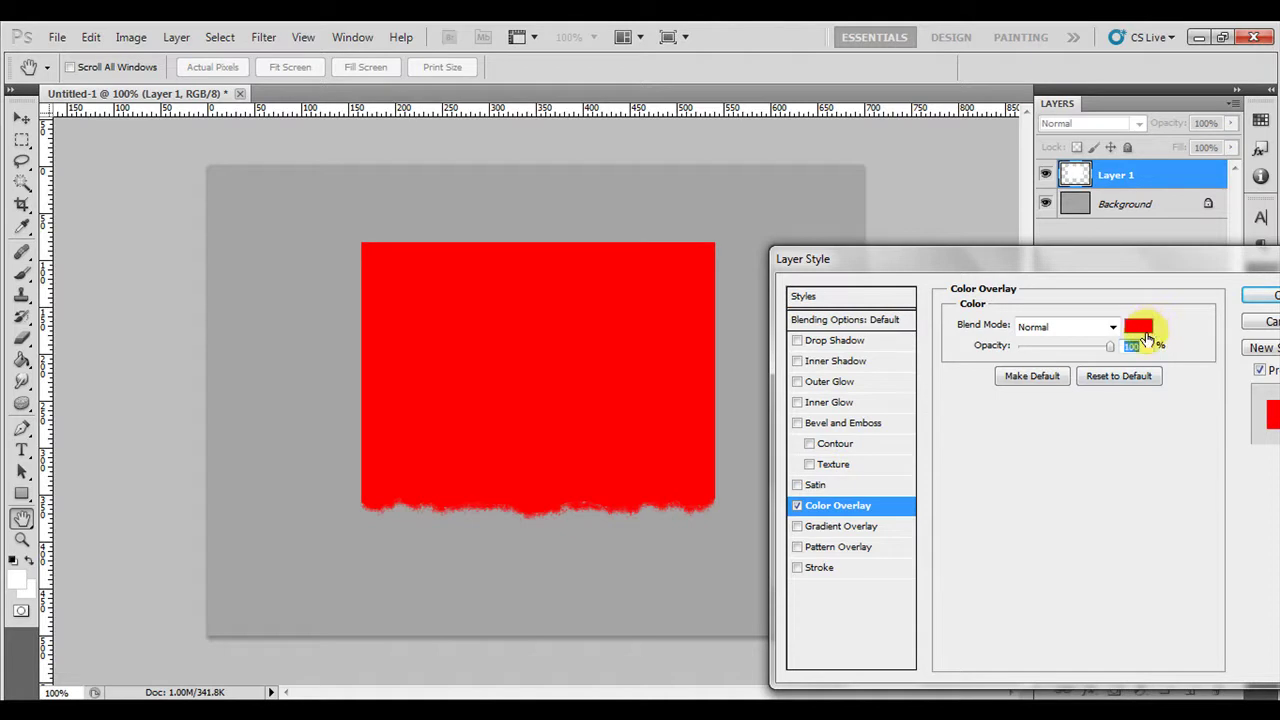
click(1140, 328)
click(930, 569)
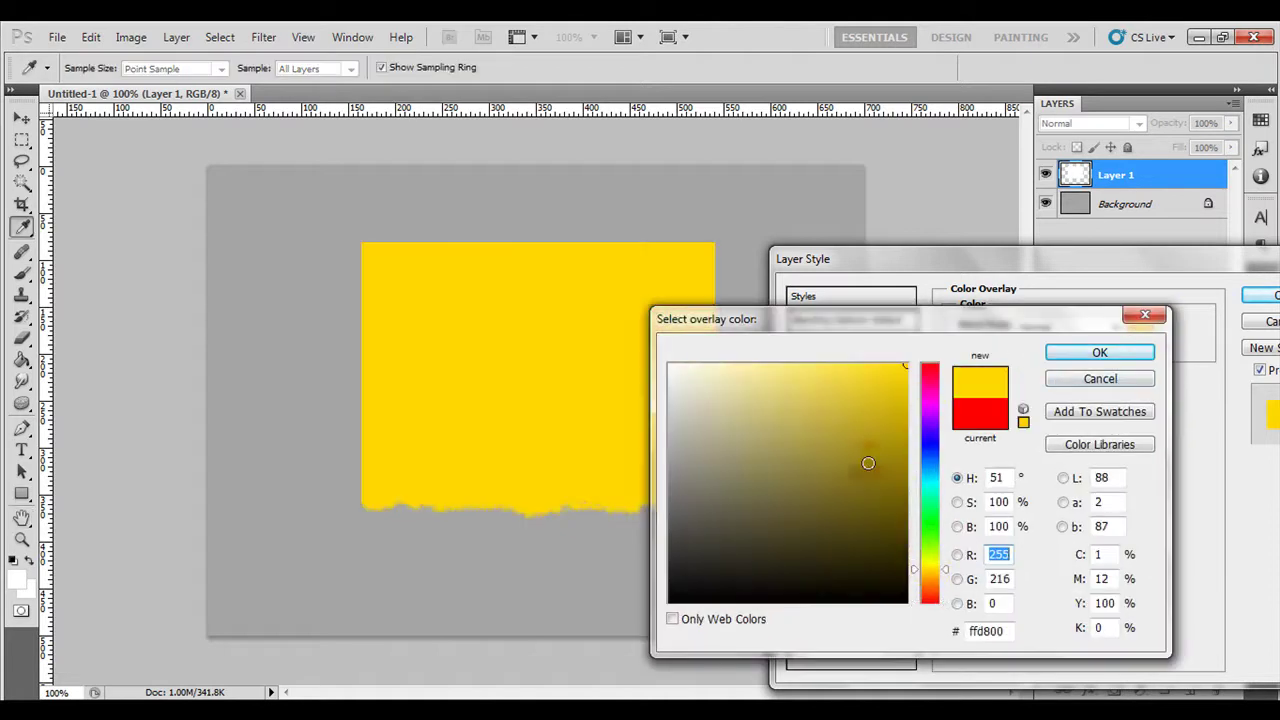
click(745, 364)
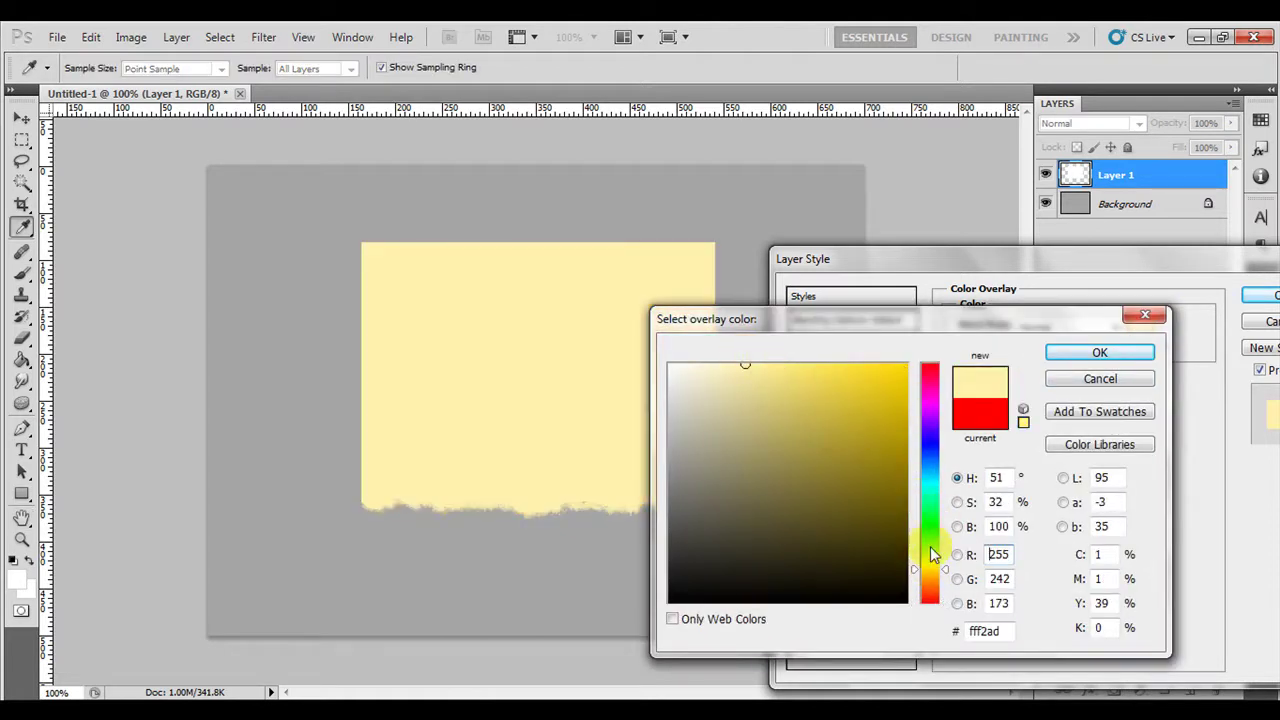
drag(937, 569, 937, 564)
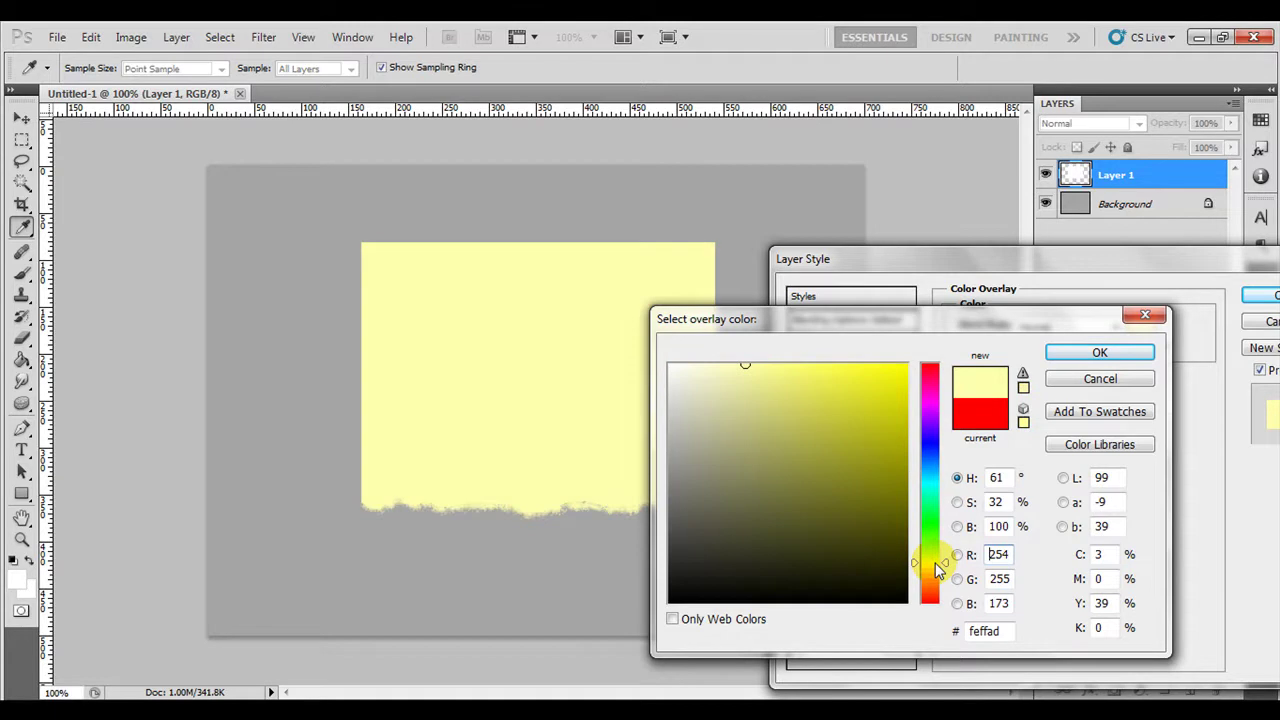
click(1062, 352)
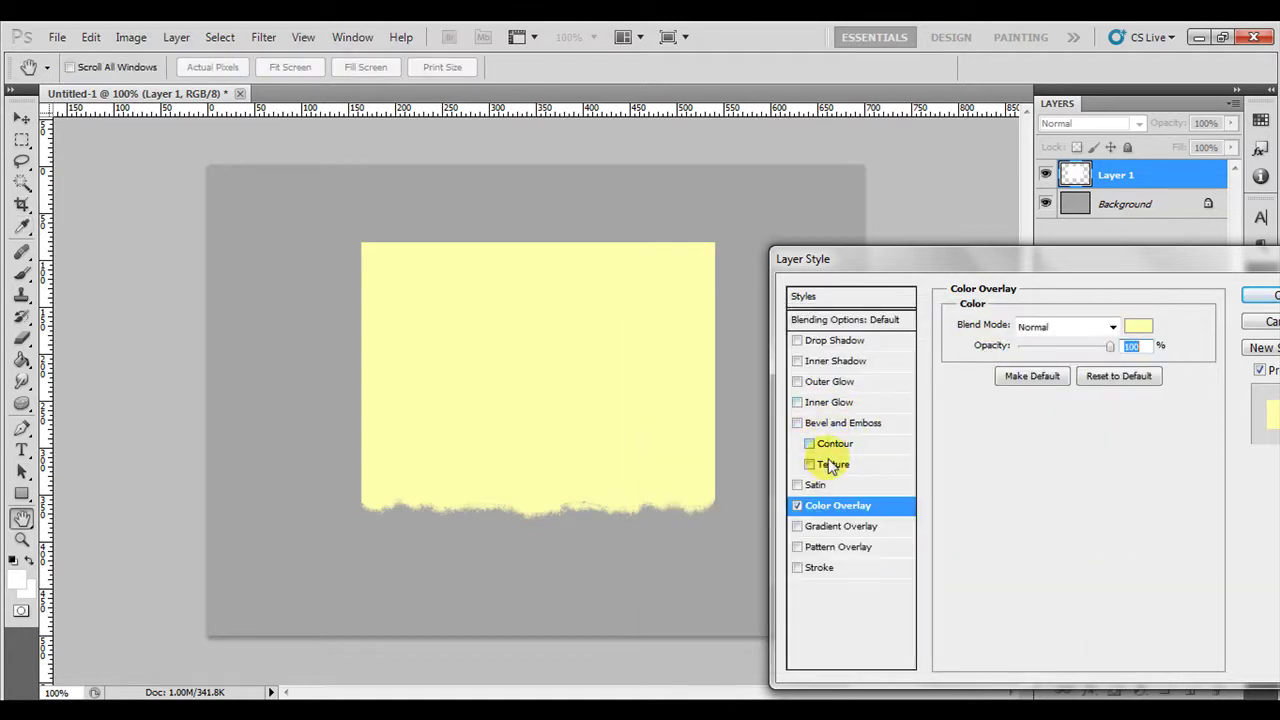
Enable Bevel and Emboss Texture using the lined pattern from the loaded Grayscale Paper set
click(831, 464)
click(1001, 370)
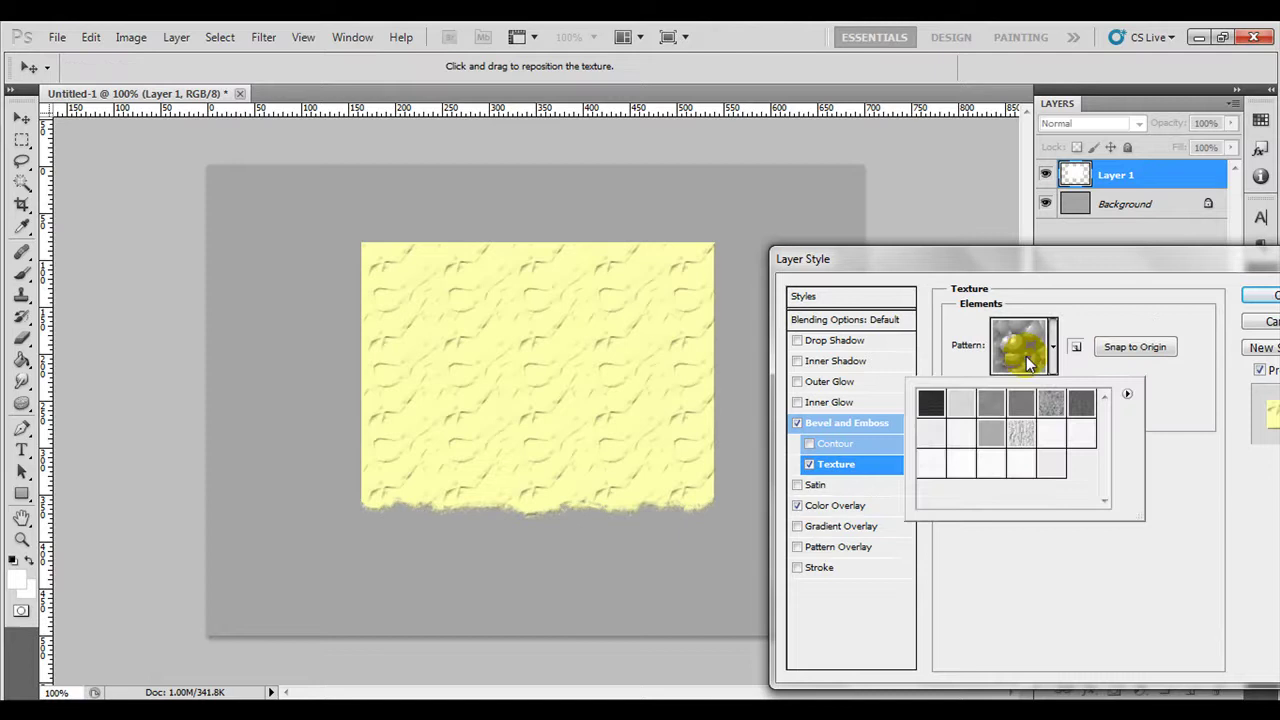
click(1127, 397)
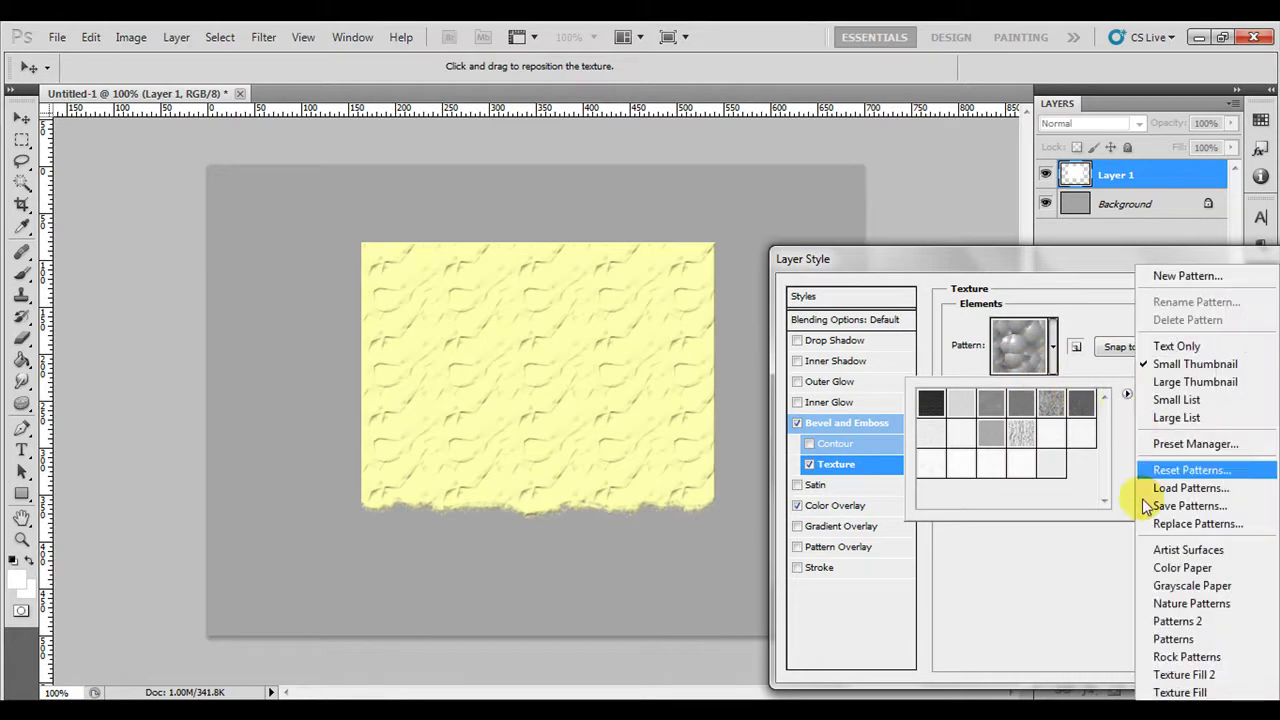
click(1158, 586)
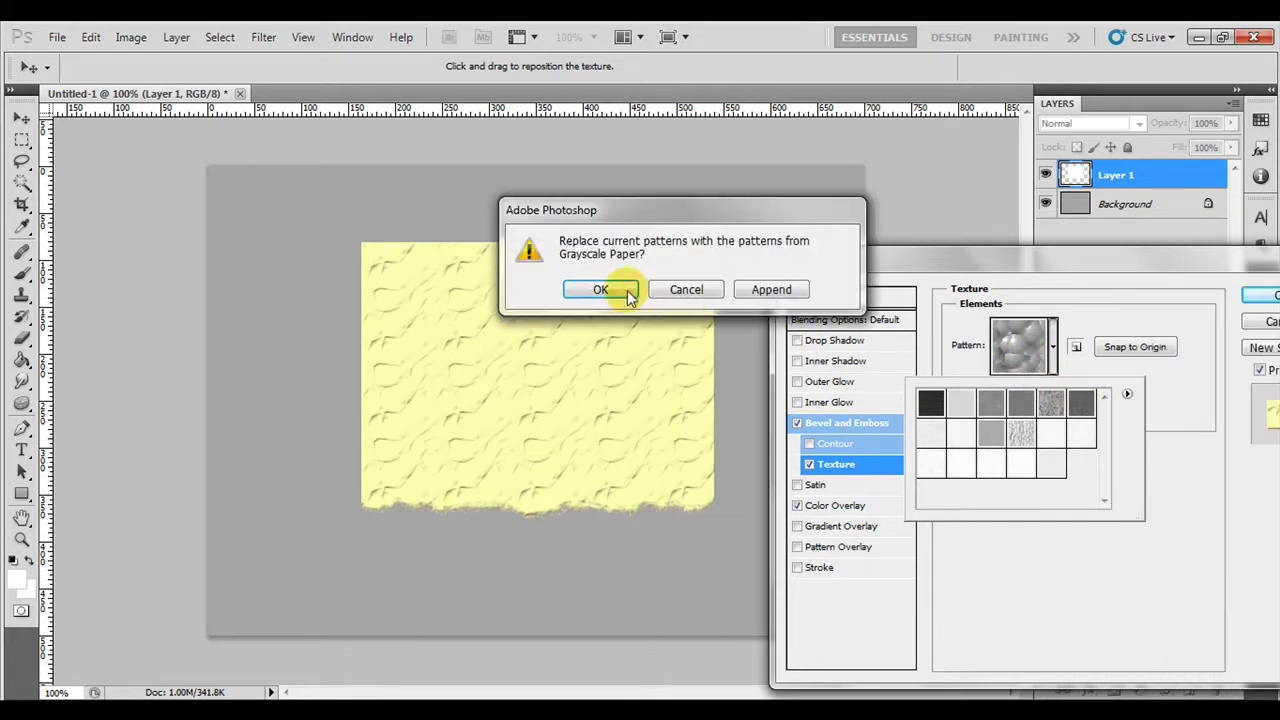
click(600, 289)
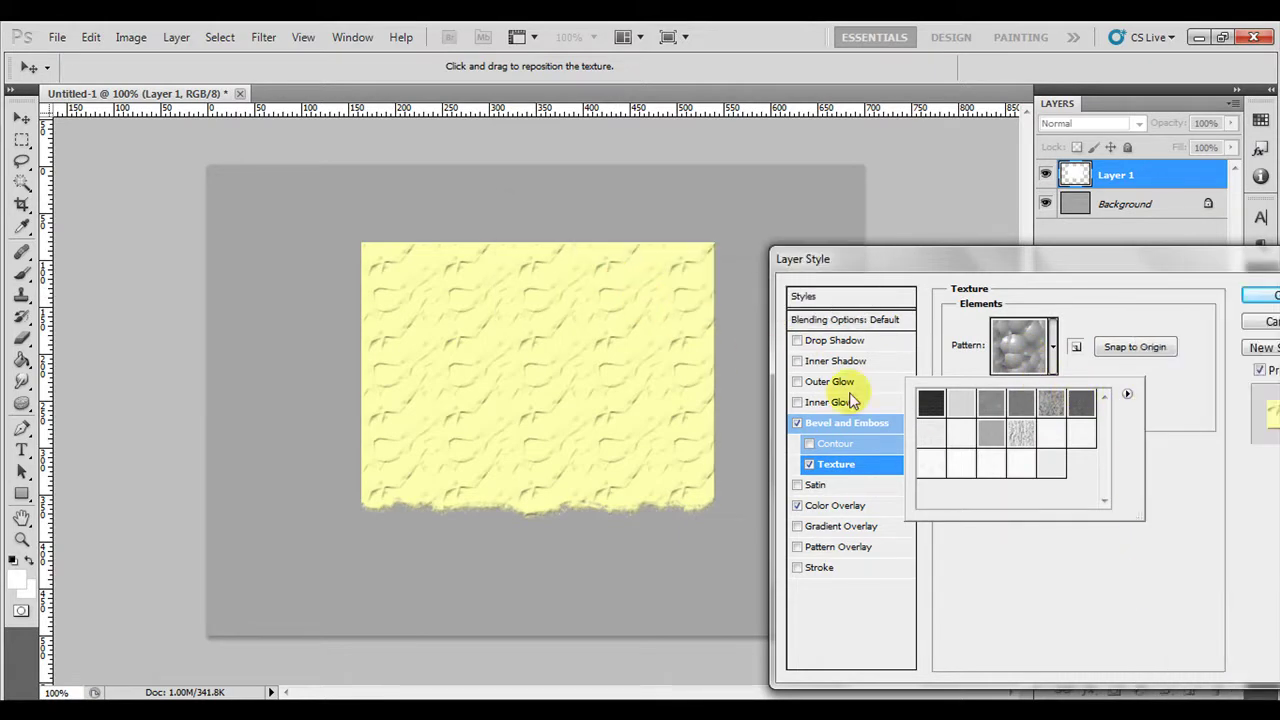
click(1053, 441)
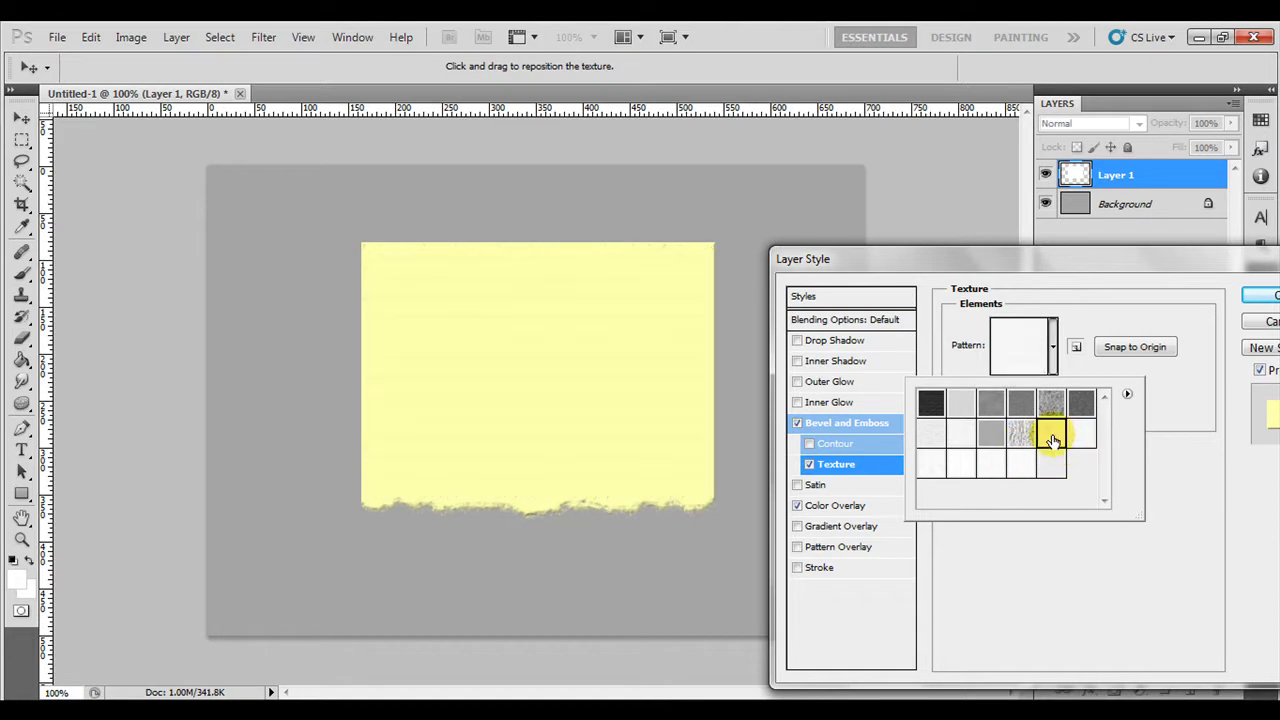
click(1209, 394)
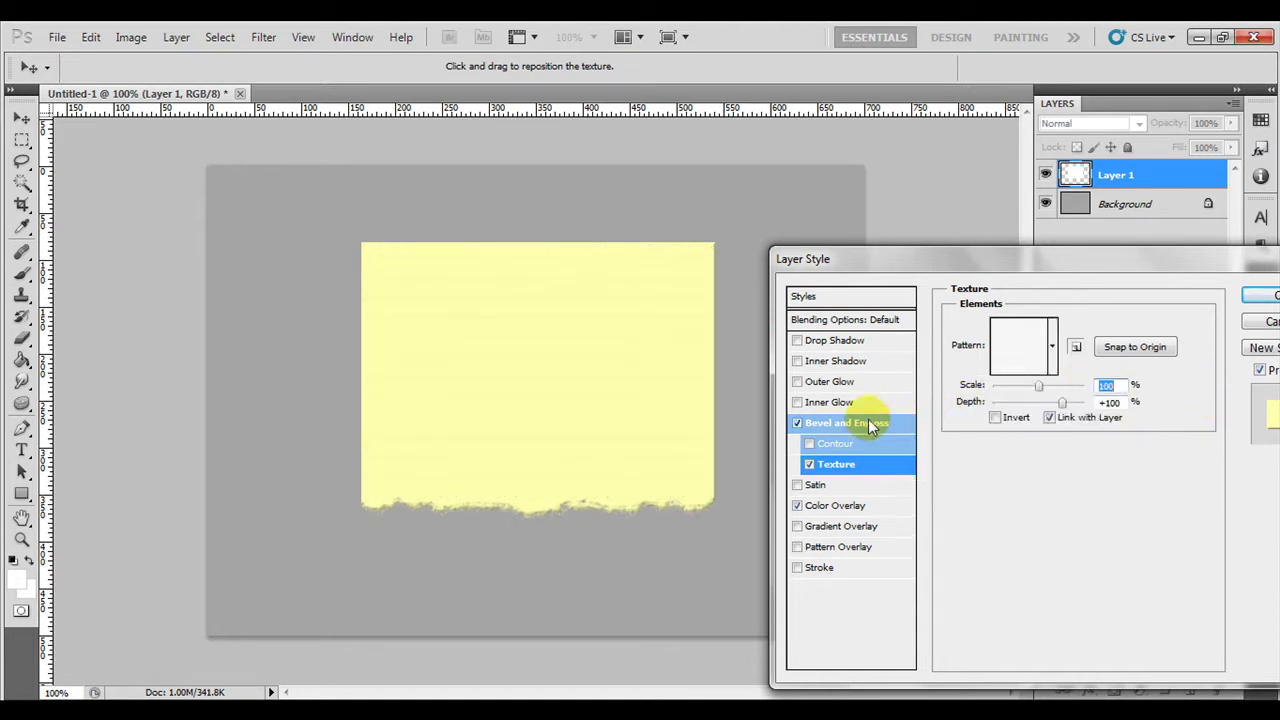
Adjust the texture's scale and depth to sharpen the ruled lines
click(868, 425)
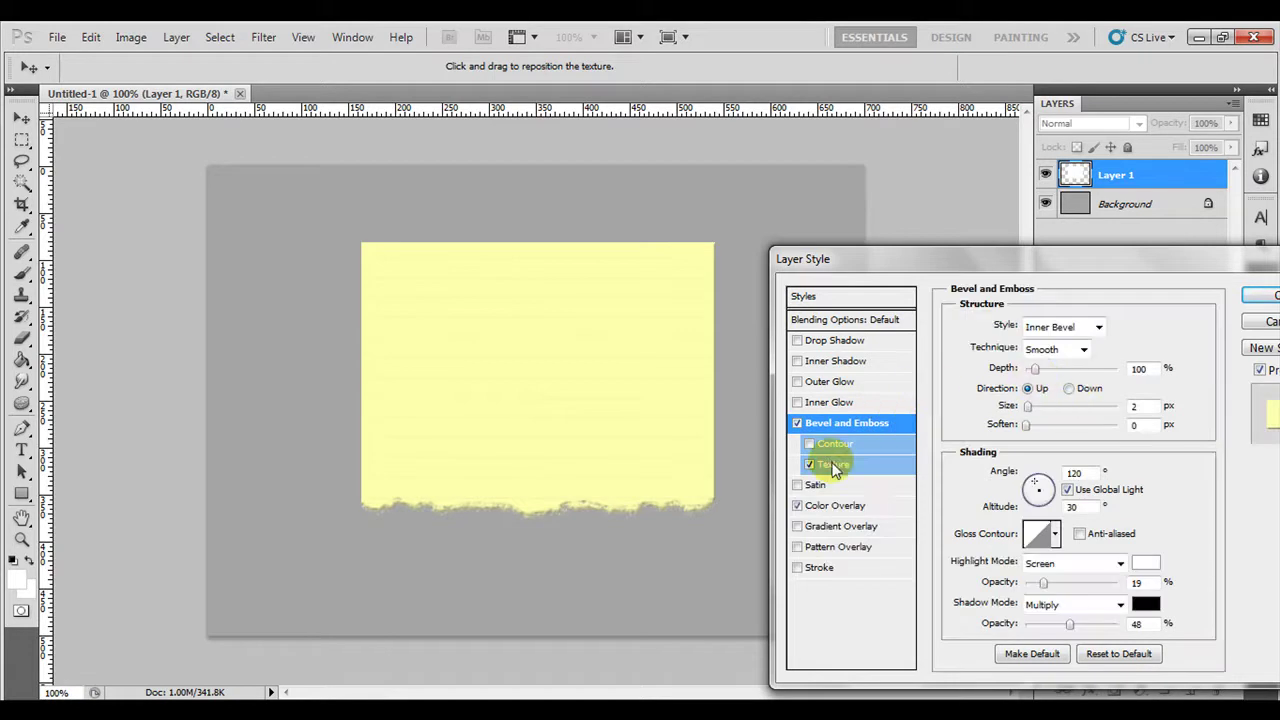
click(834, 466)
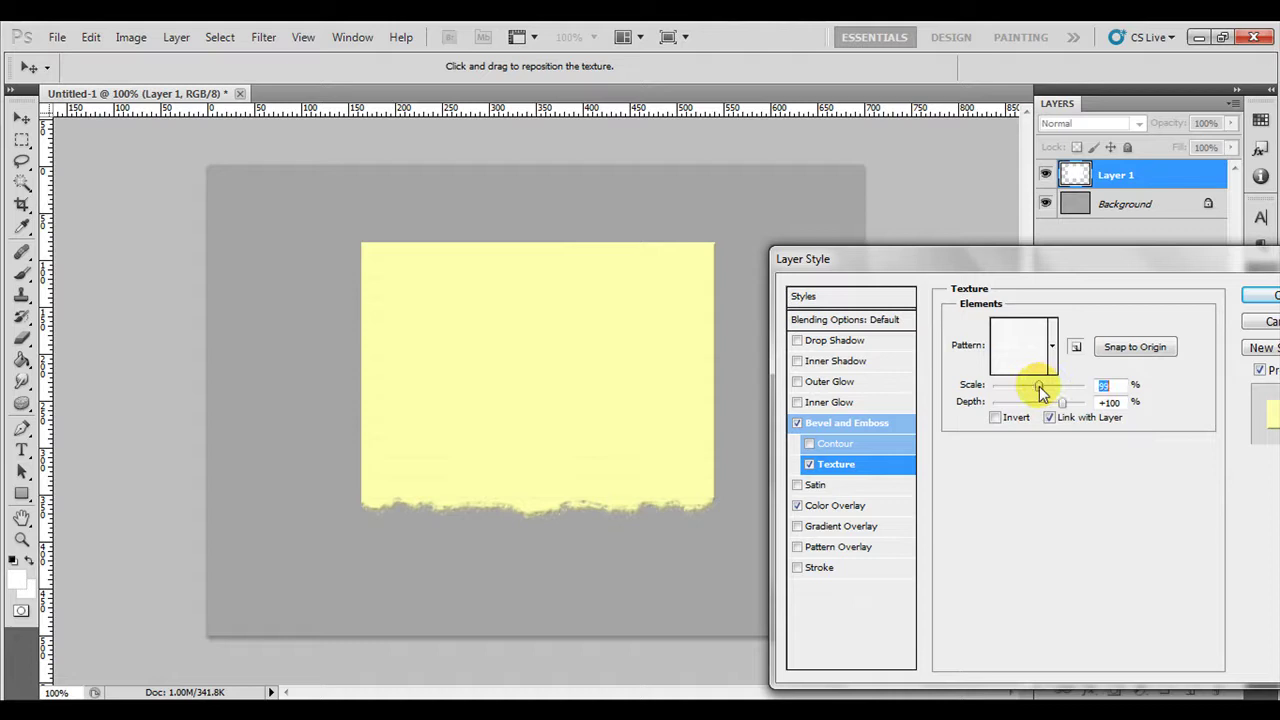
drag(1039, 386, 1039, 386)
drag(1068, 400, 1059, 402)
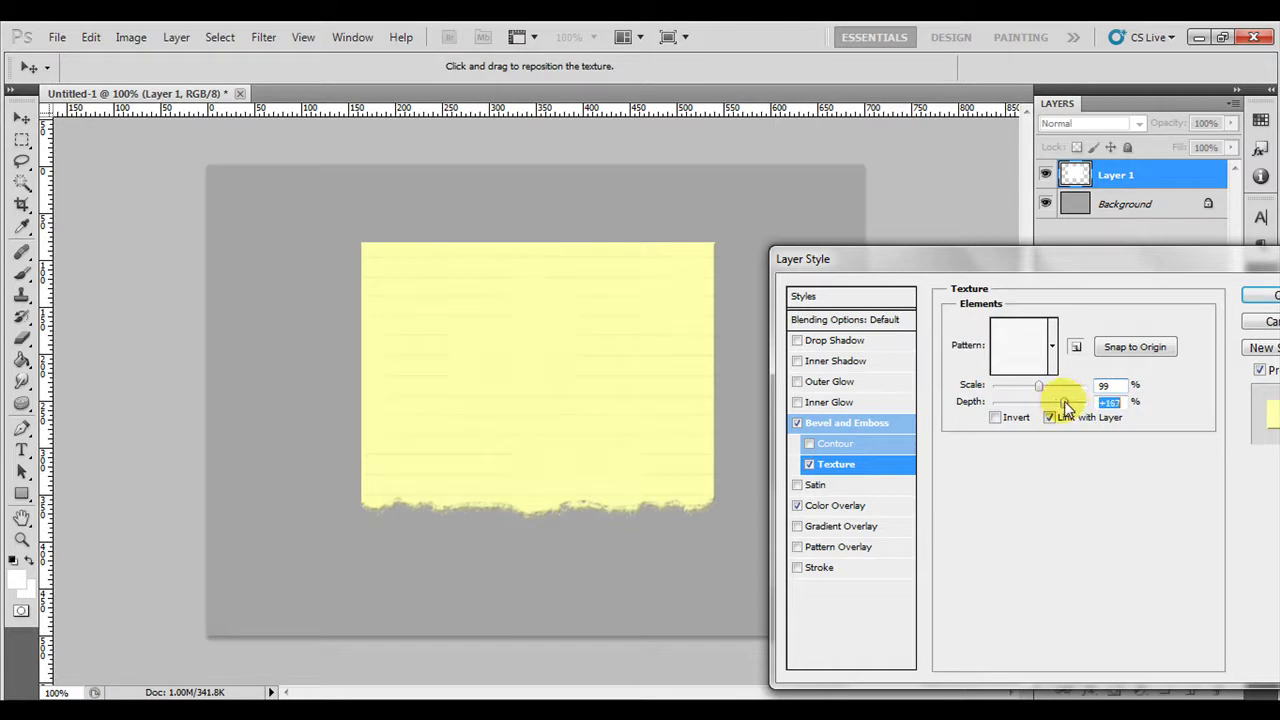
Set bevel shadow opacity 46%, highlight opacity 15%, depth 150%, and apply the styles
click(877, 425)
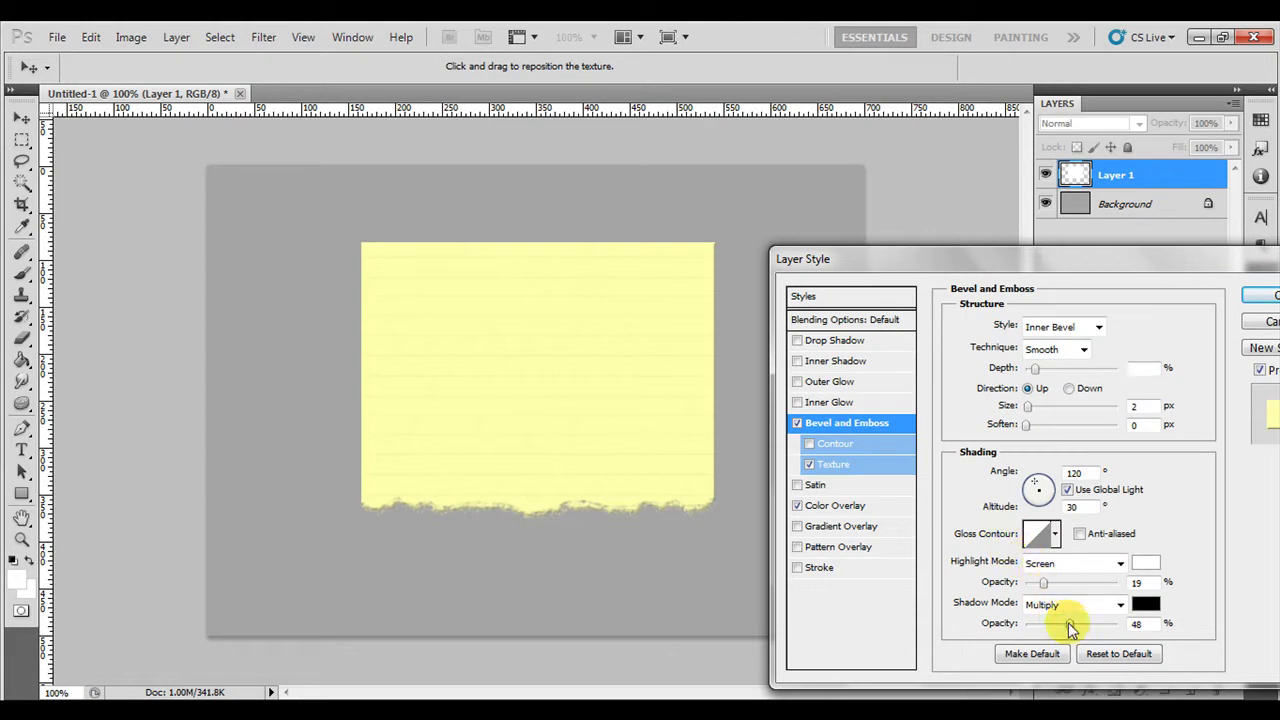
mouse_move(1068, 623)
mouse_down()
mouse_move(1053, 625)
mouse_move(1066, 623)
mouse_up()
drag(1081, 583, 1041, 584)
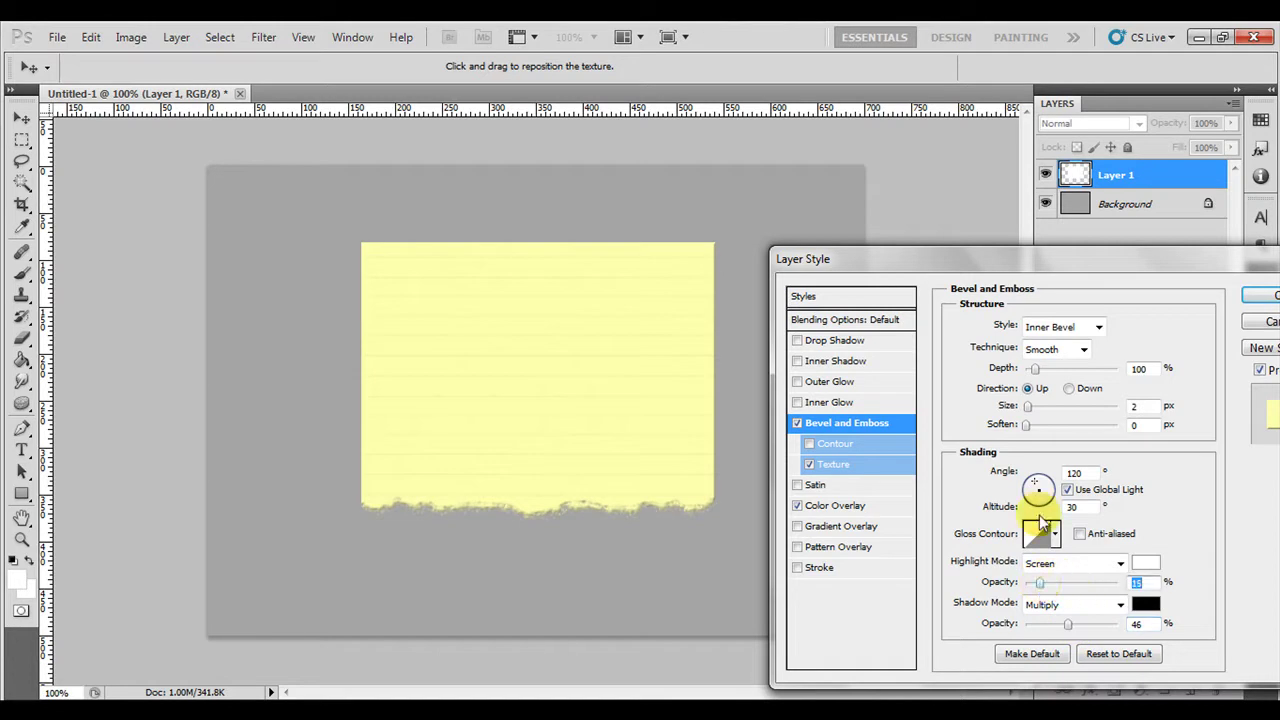
mouse_move(1025, 425)
mouse_down()
mouse_move(994, 432)
mouse_move(1031, 418)
mouse_up()
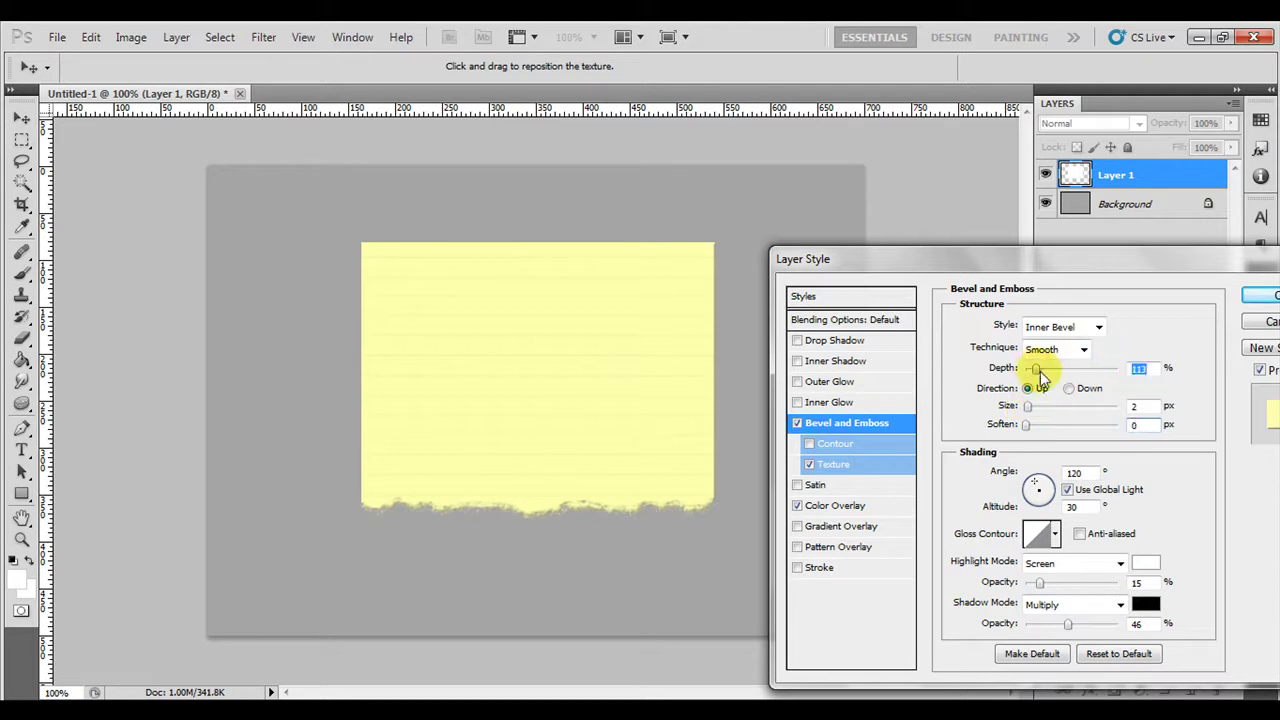
drag(1040, 371, 1048, 375)
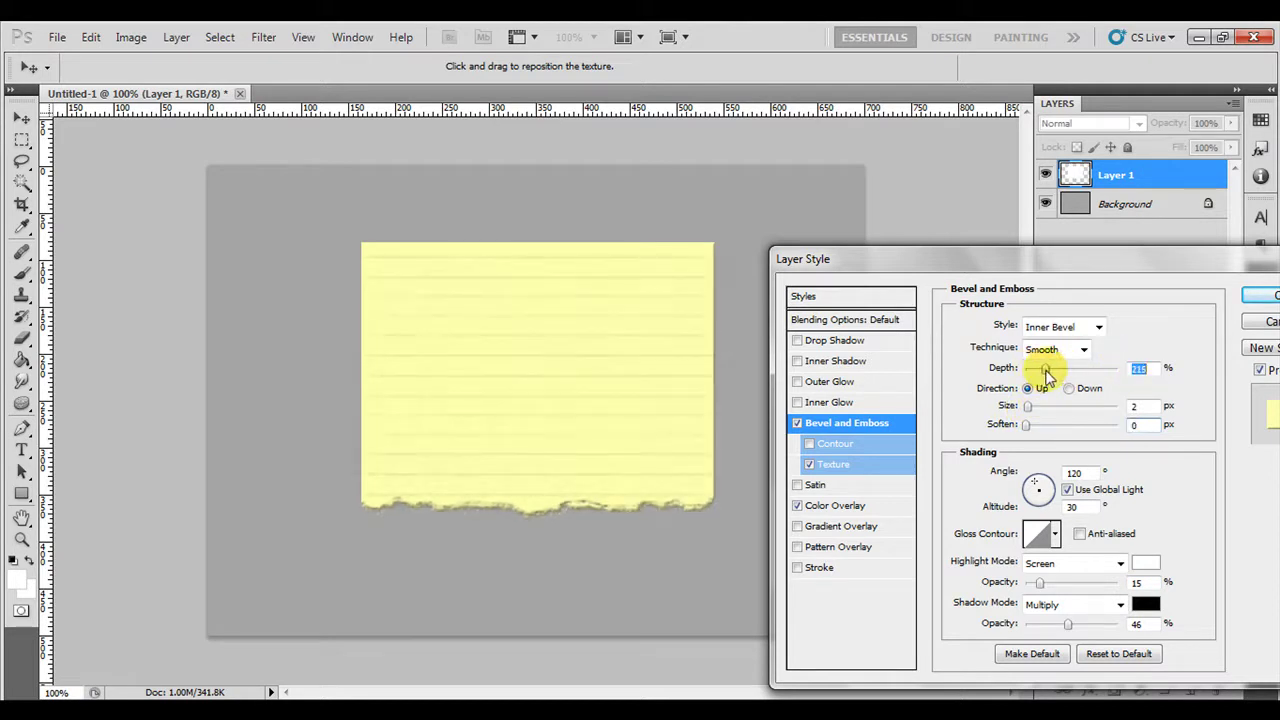
click(1140, 368)
text(150)
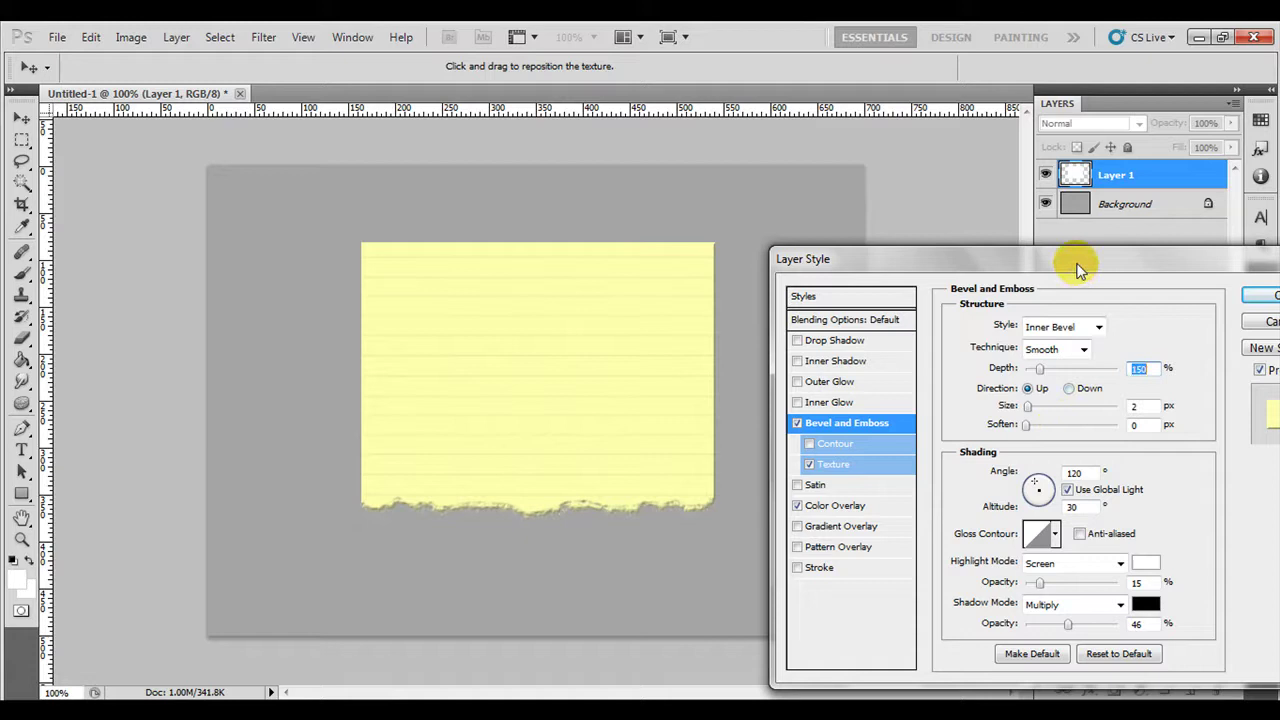
drag(1077, 263, 922, 275)
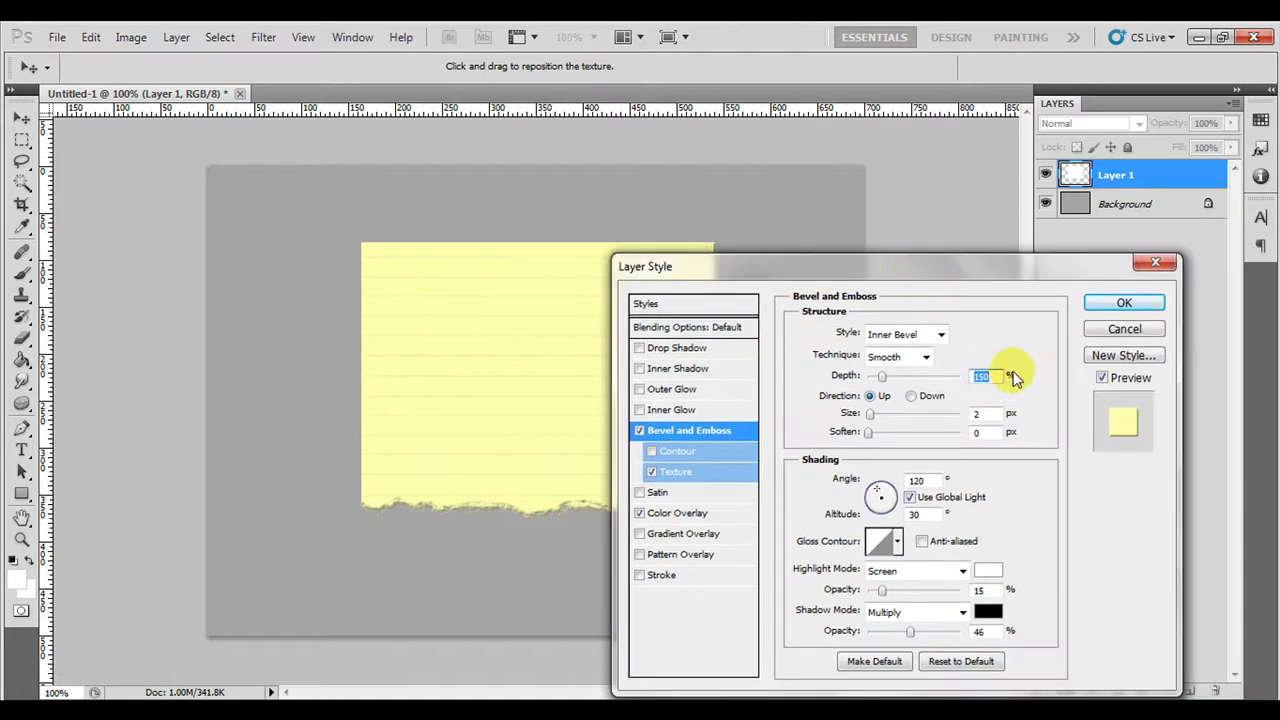
click(1101, 306)
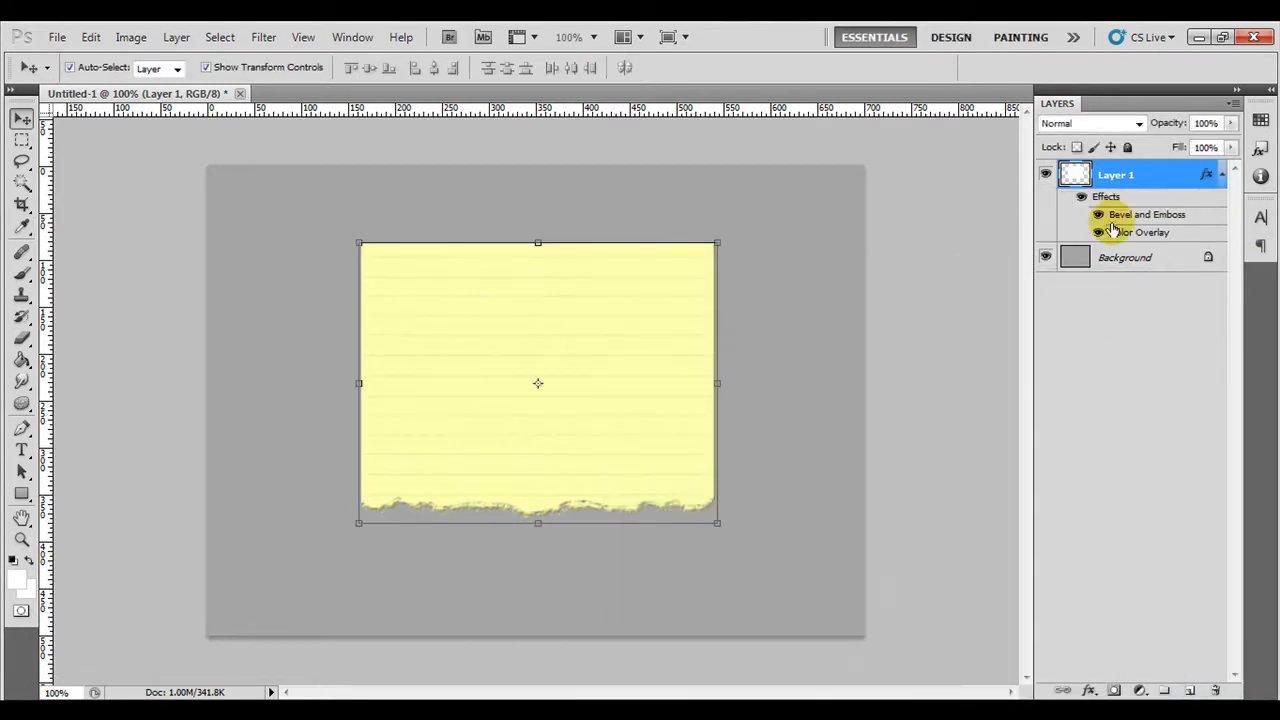
Give Layer 1 a default Drop Shadow (75% opacity, 5 px distance and size), then deselect the layer
right_click(1071, 178)
click(1084, 205)
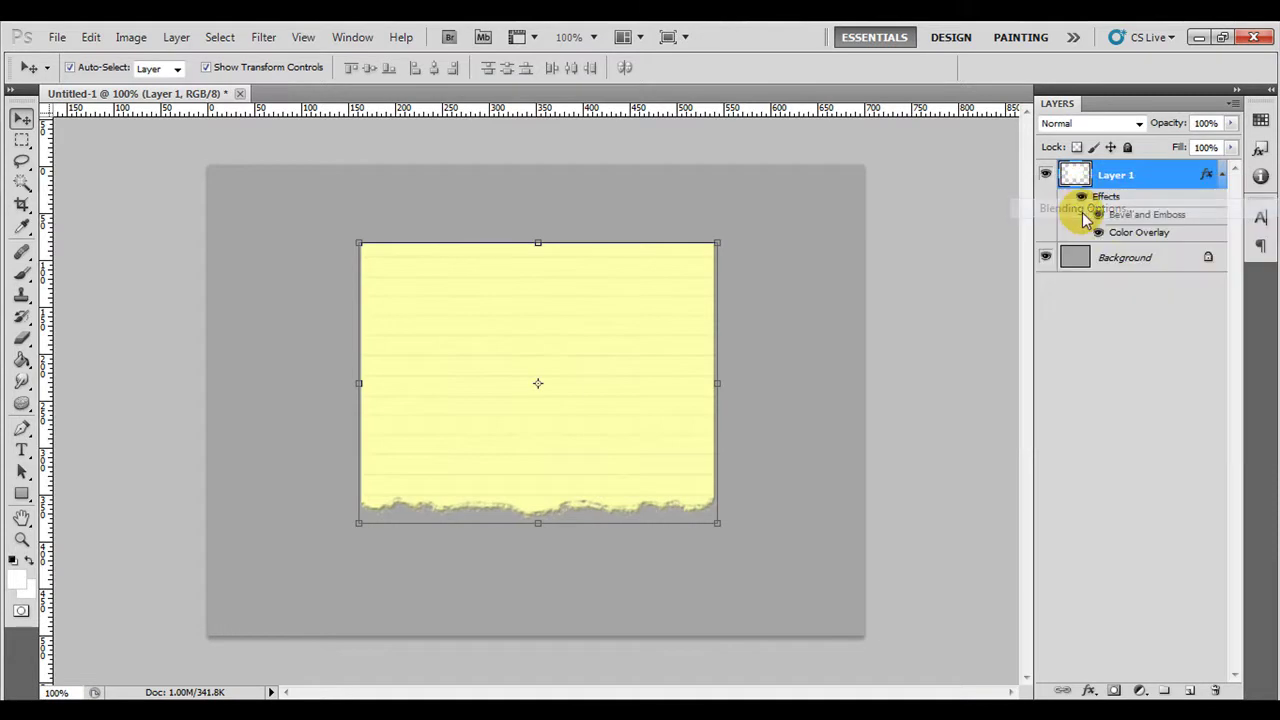
click(676, 347)
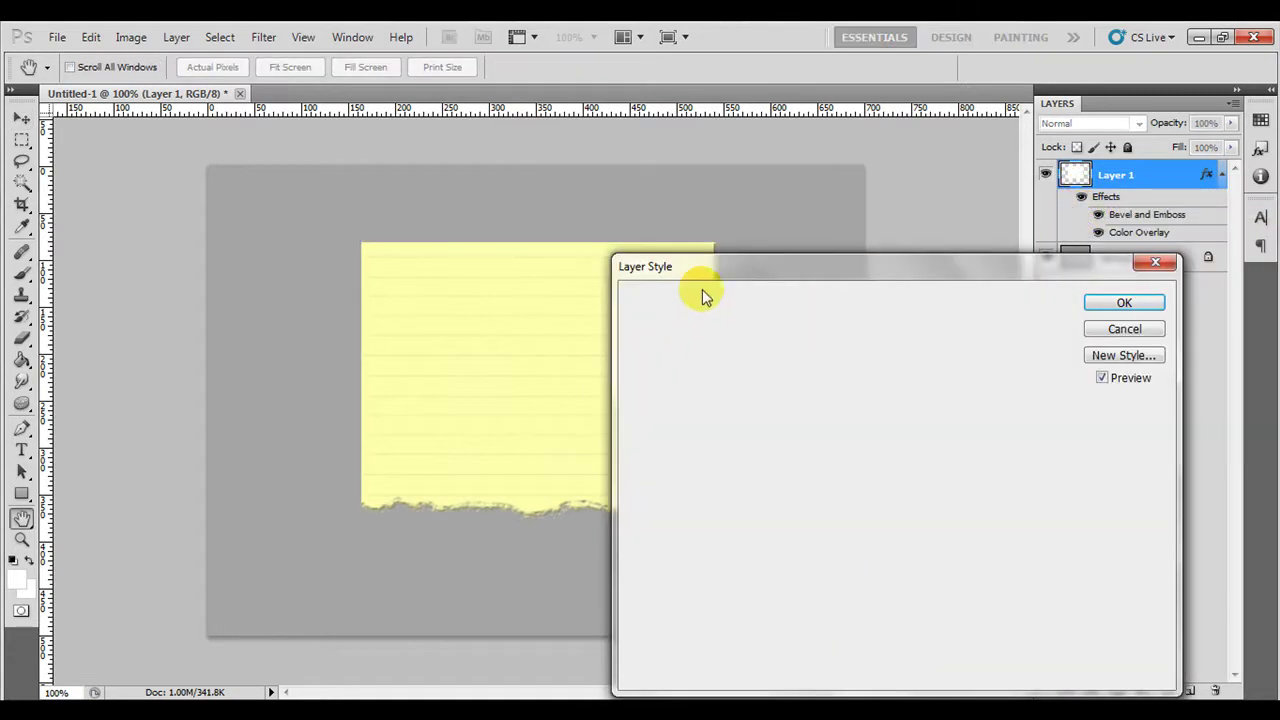
drag(720, 266, 897, 261)
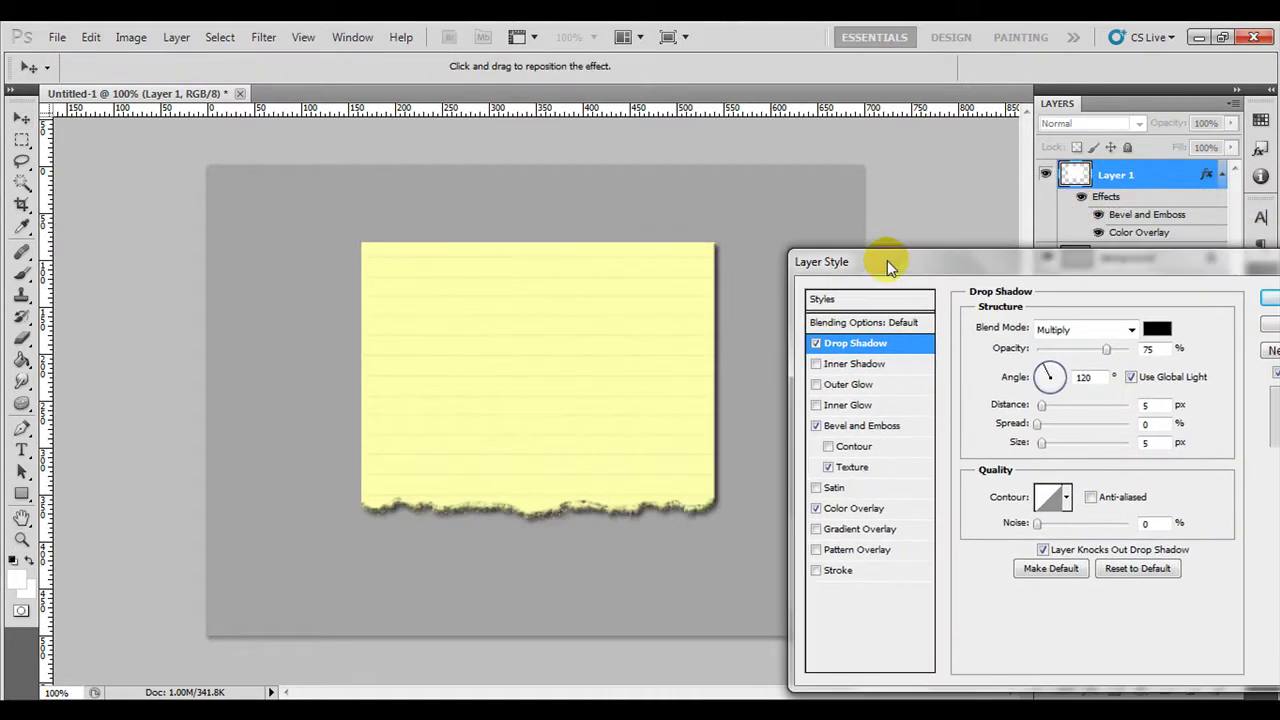
drag(1217, 264, 1114, 267)
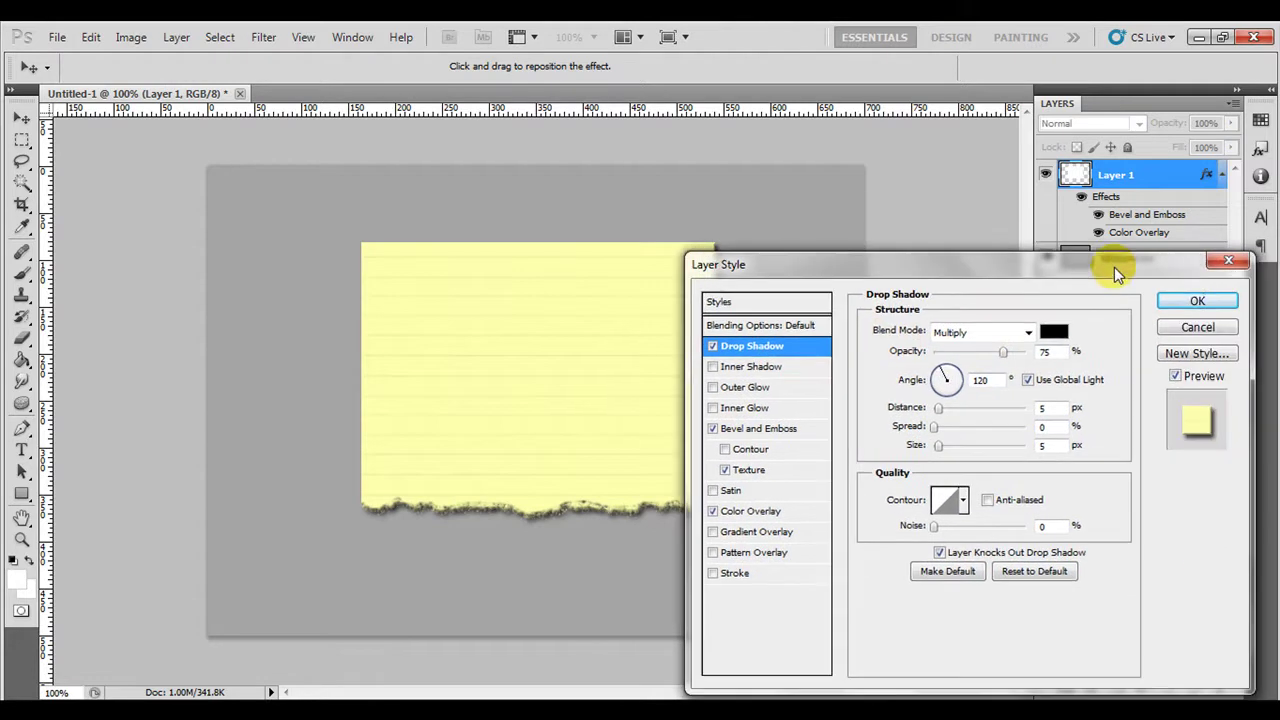
click(1194, 301)
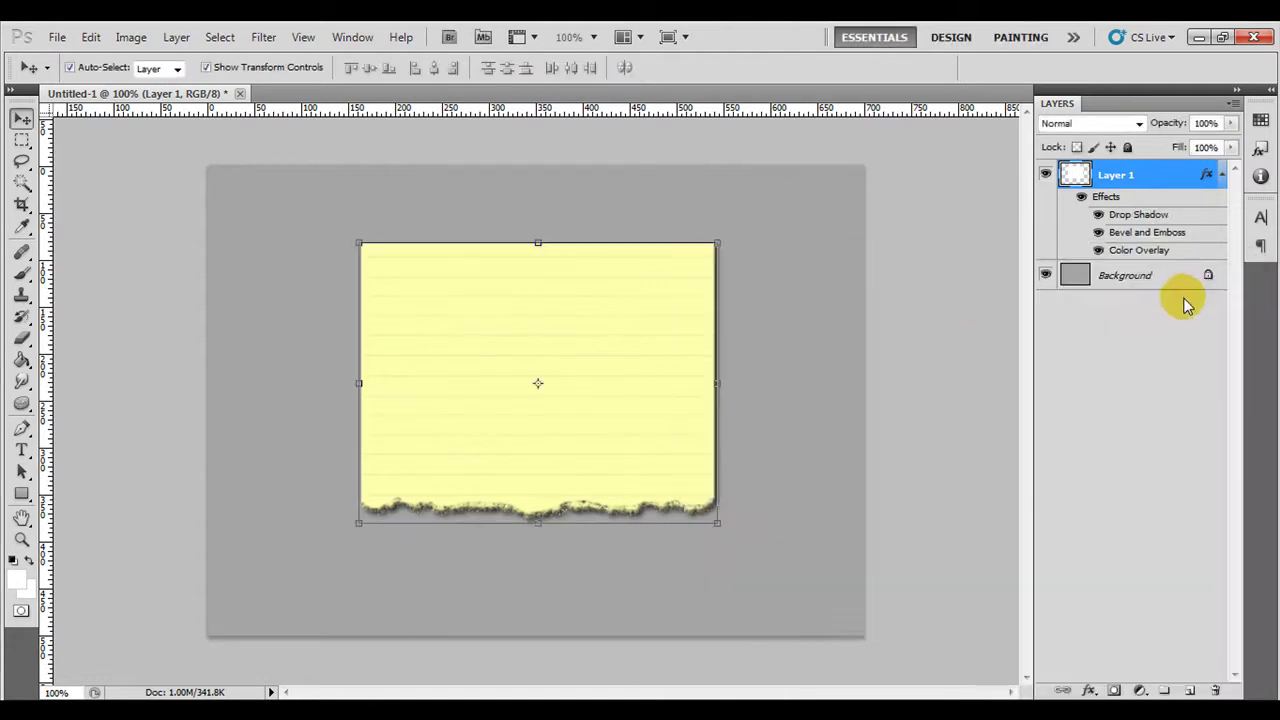
click(850, 306)
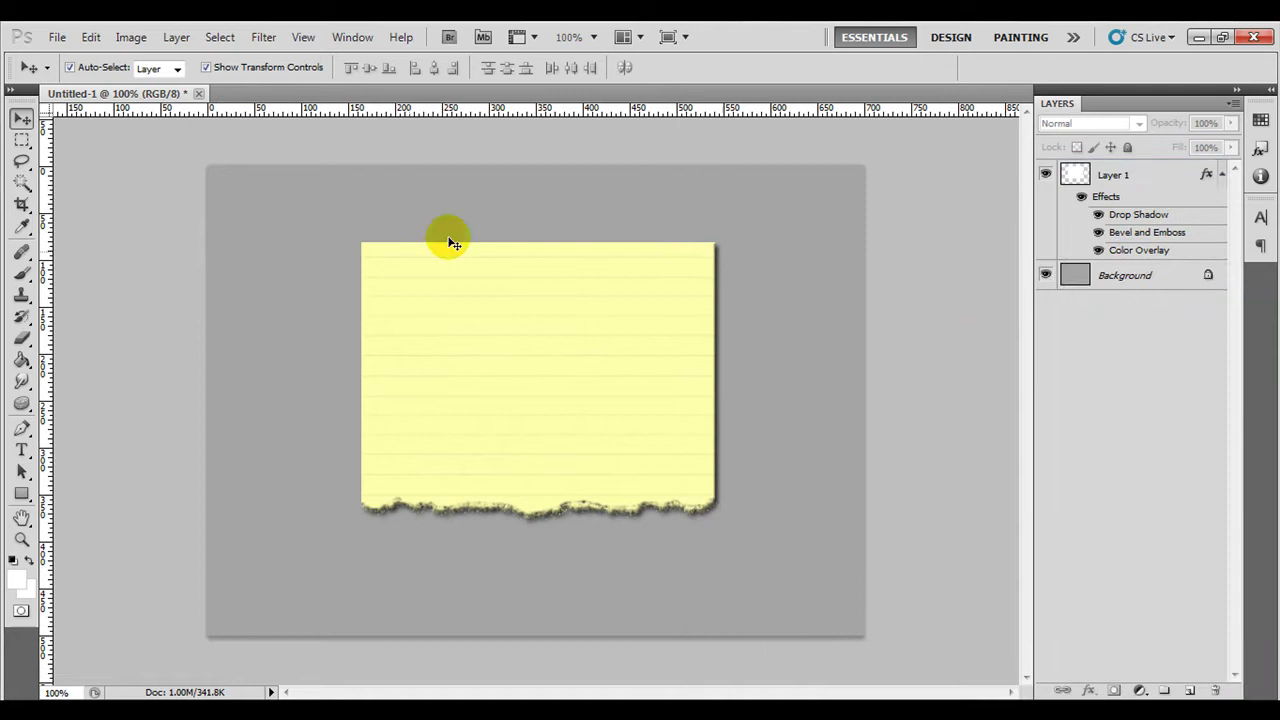